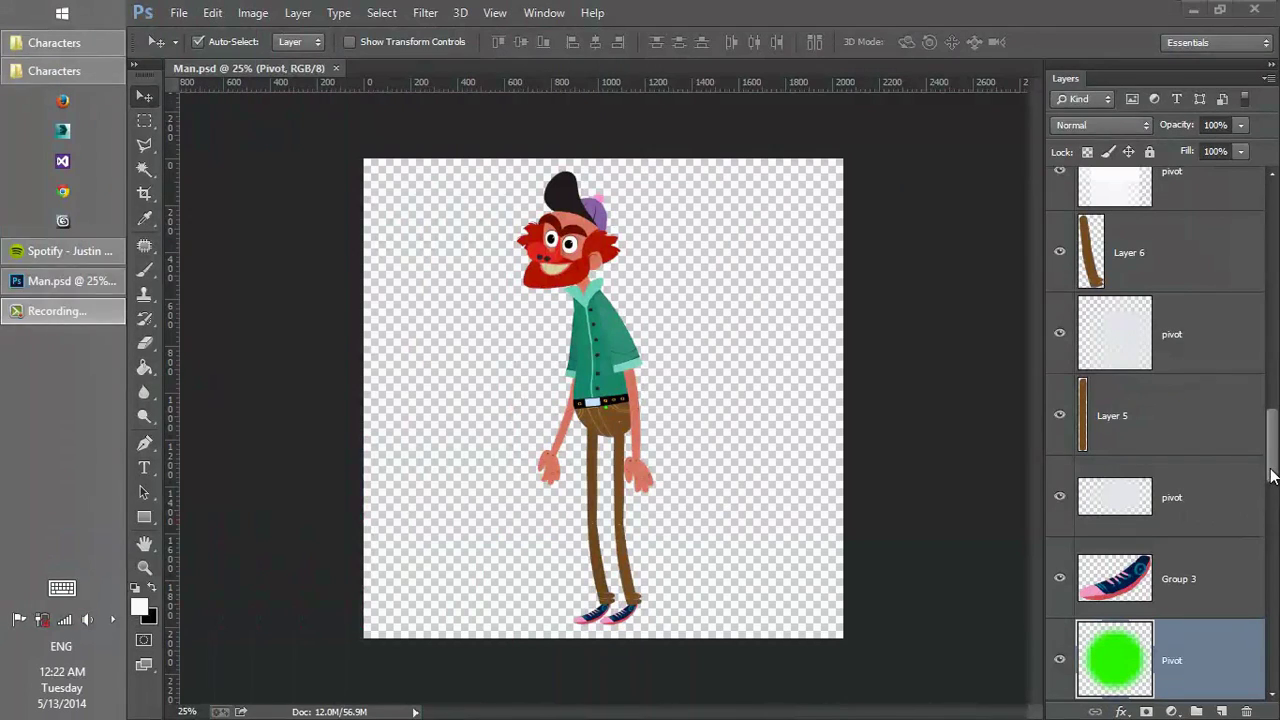
Step: Expand the Eye group and switch visibility from Layer 11 to the alternative eyelid layers to preview the eye variations
scroll(1272, 500, "down", 10)
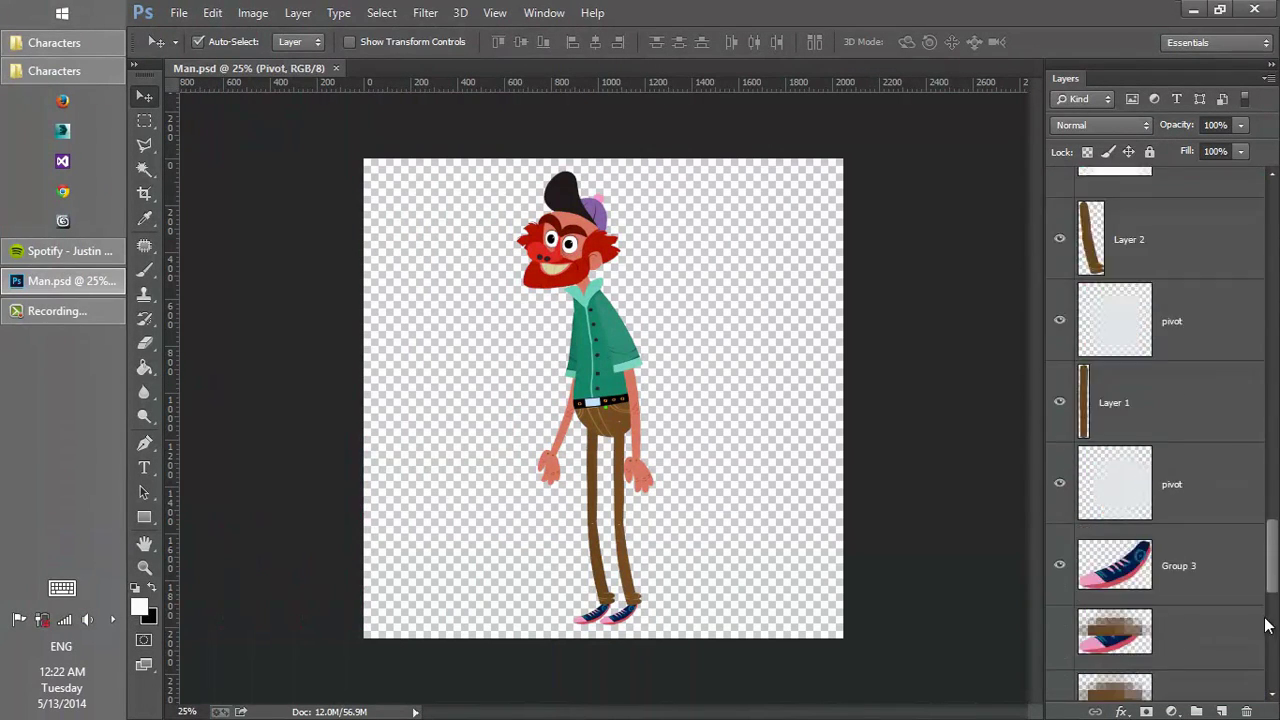
left_click_drag(1265, 618, 1265, 400)
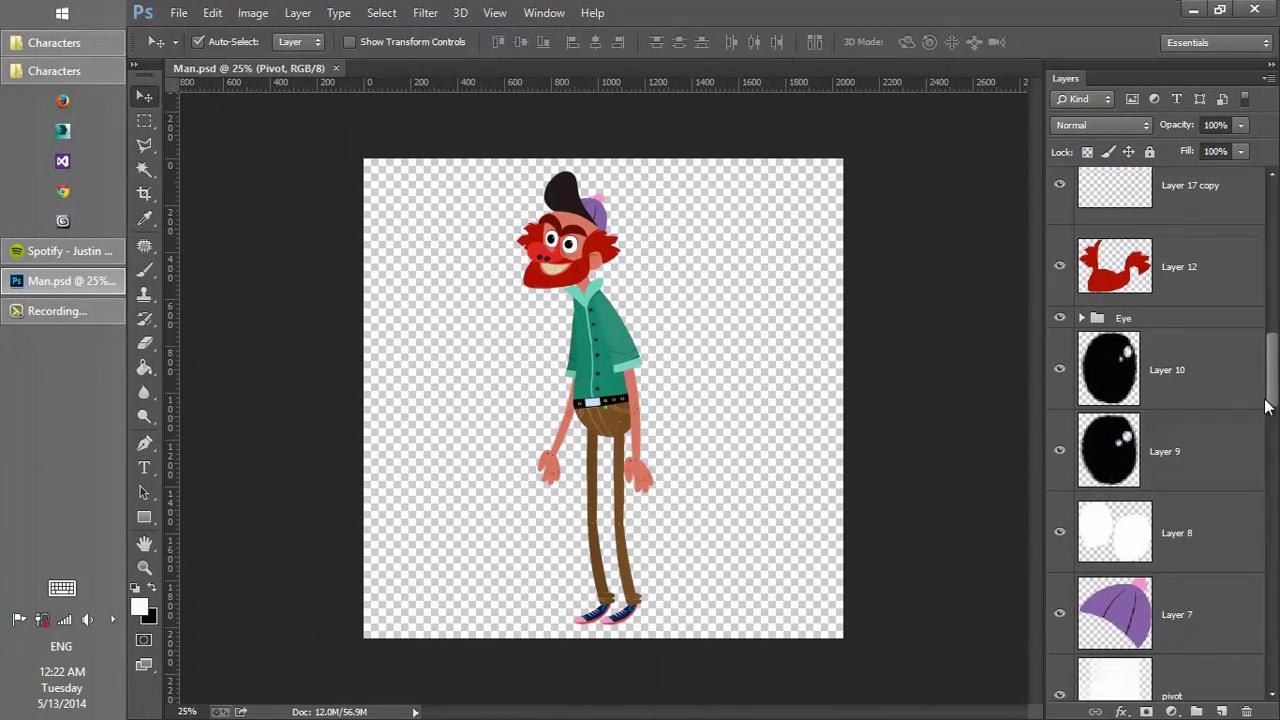
scroll(1265, 400, "up", 5)
left_click(1082, 499)
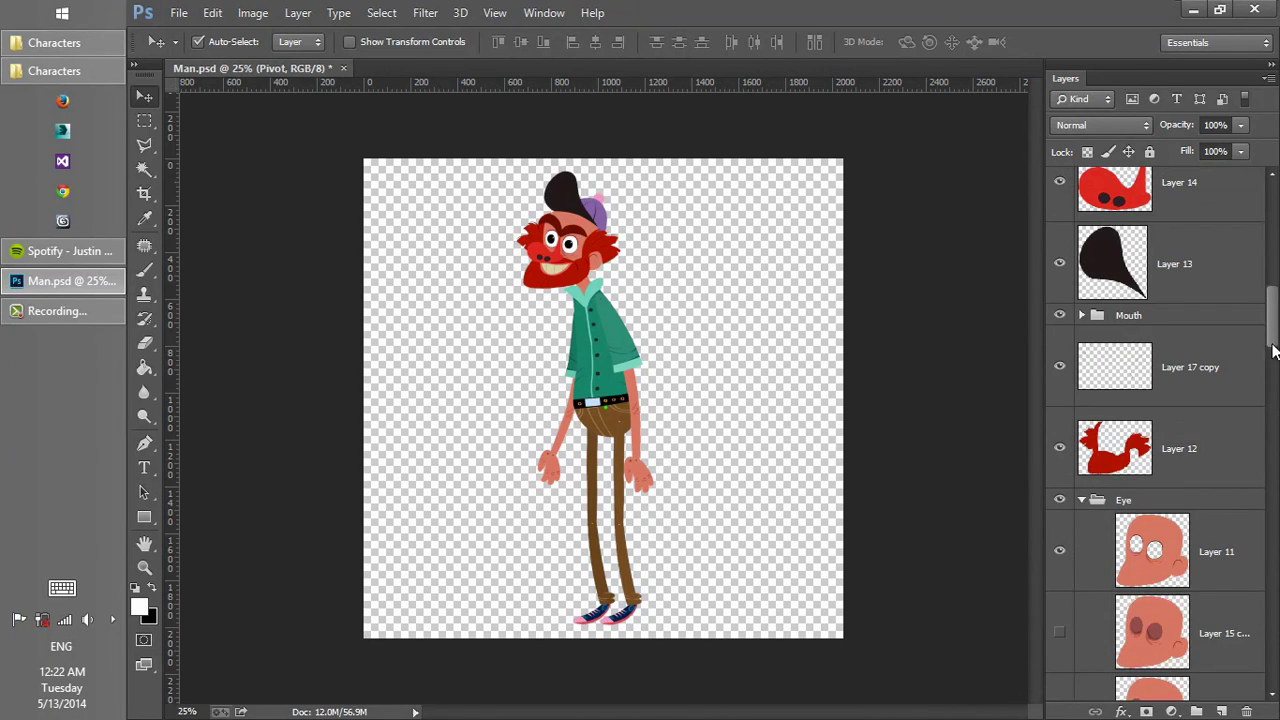
scroll(1272, 349, "down", 3)
left_click(1060, 287)
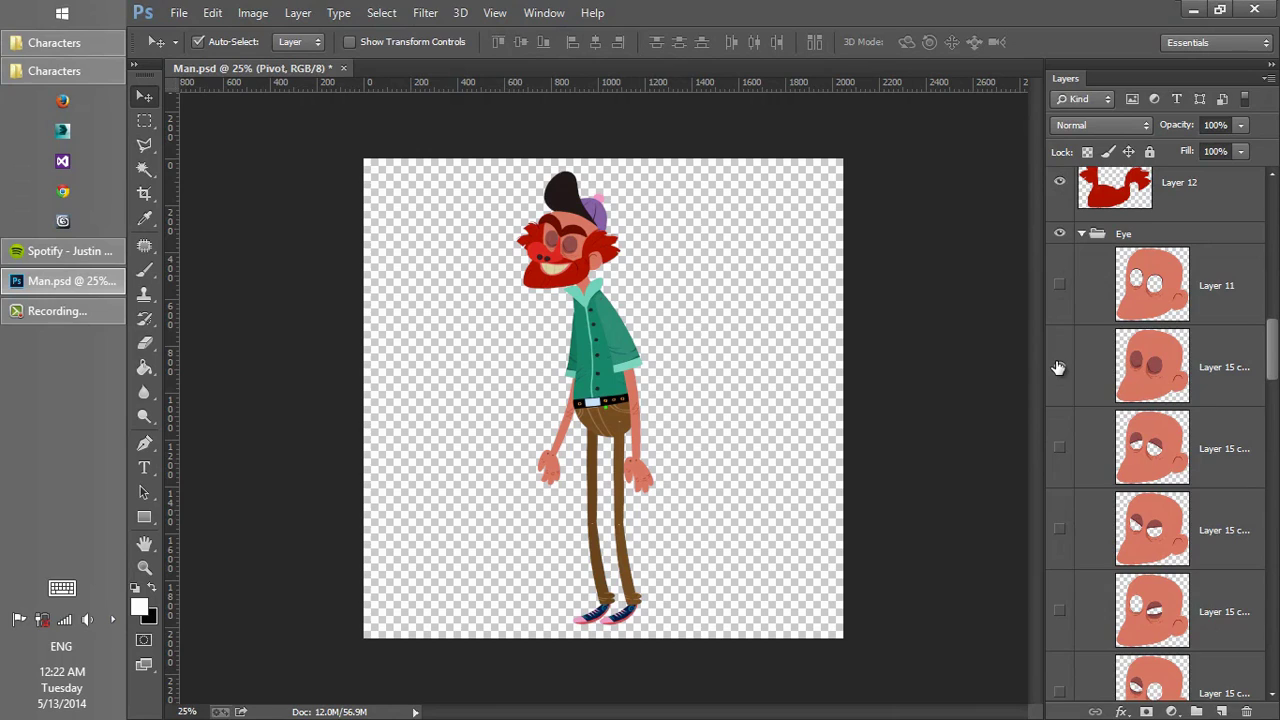
left_click(1058, 367)
left_click(1058, 440)
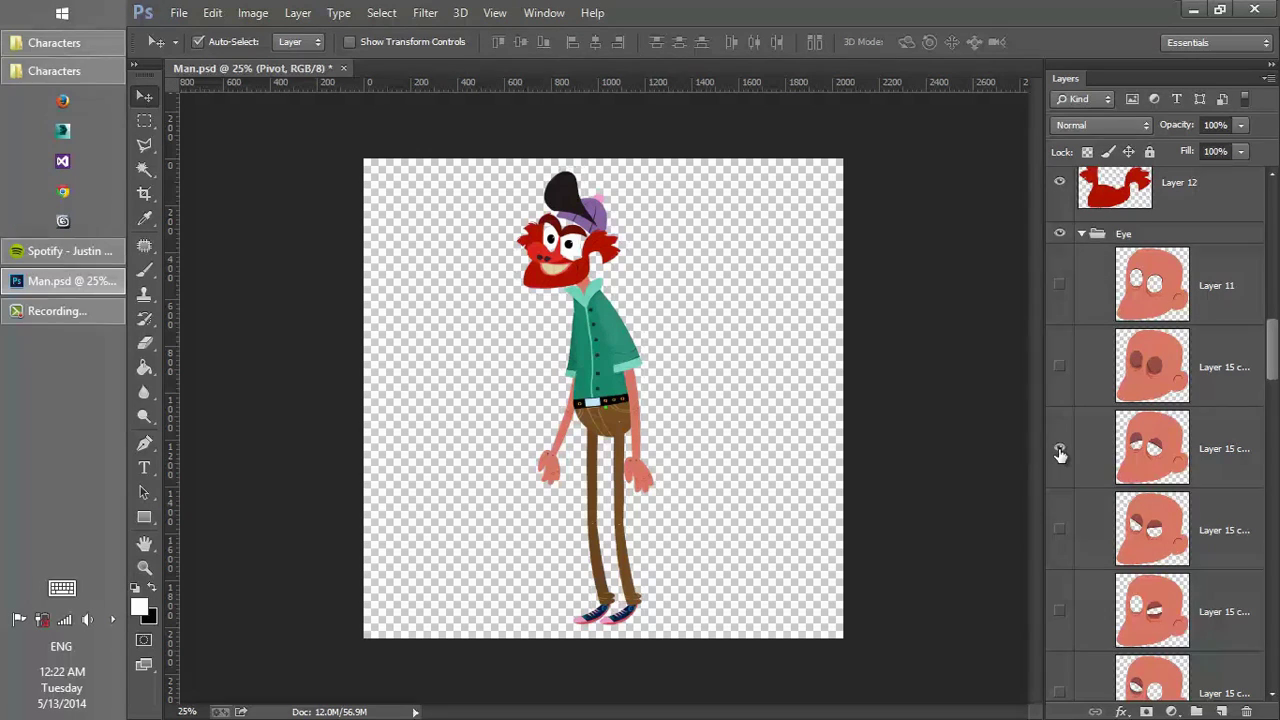
left_click(1060, 451)
Step: Expand the Mouth group and show a different open-mouth layer to preview the mouth variations
scroll(1090, 400, "up", 5)
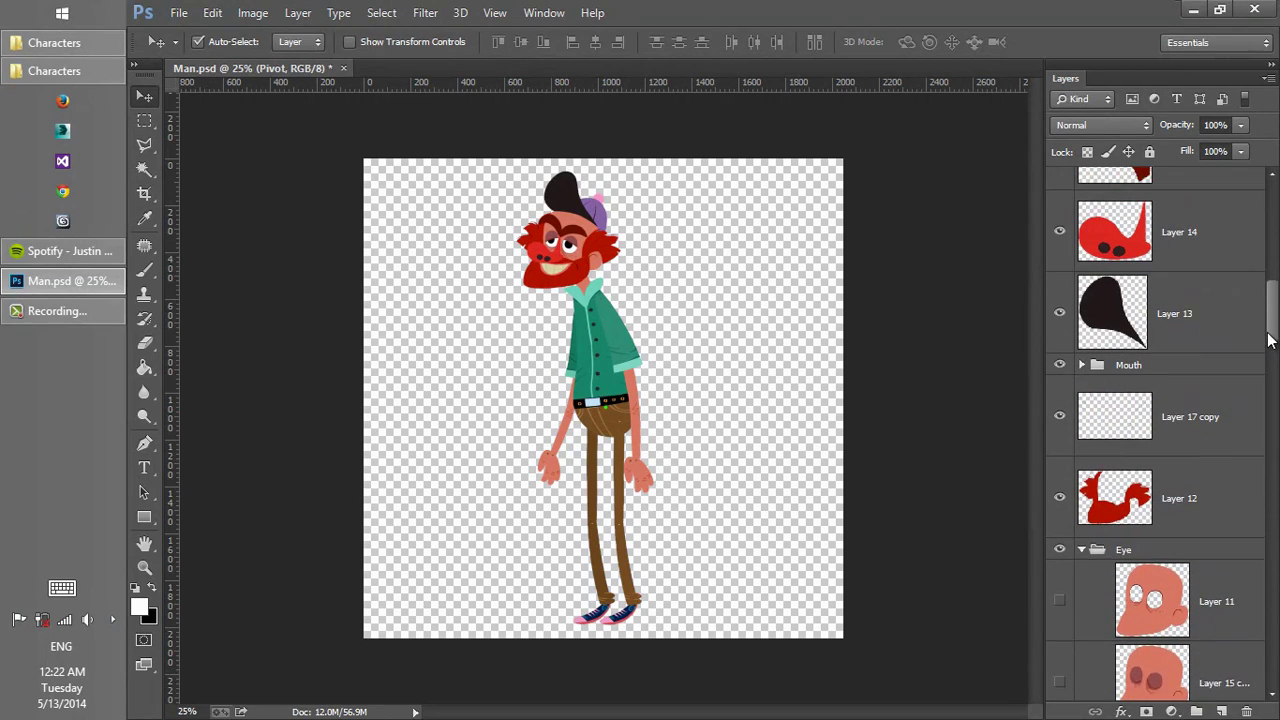
left_click(1082, 380)
scroll(1270, 320, "down", 5)
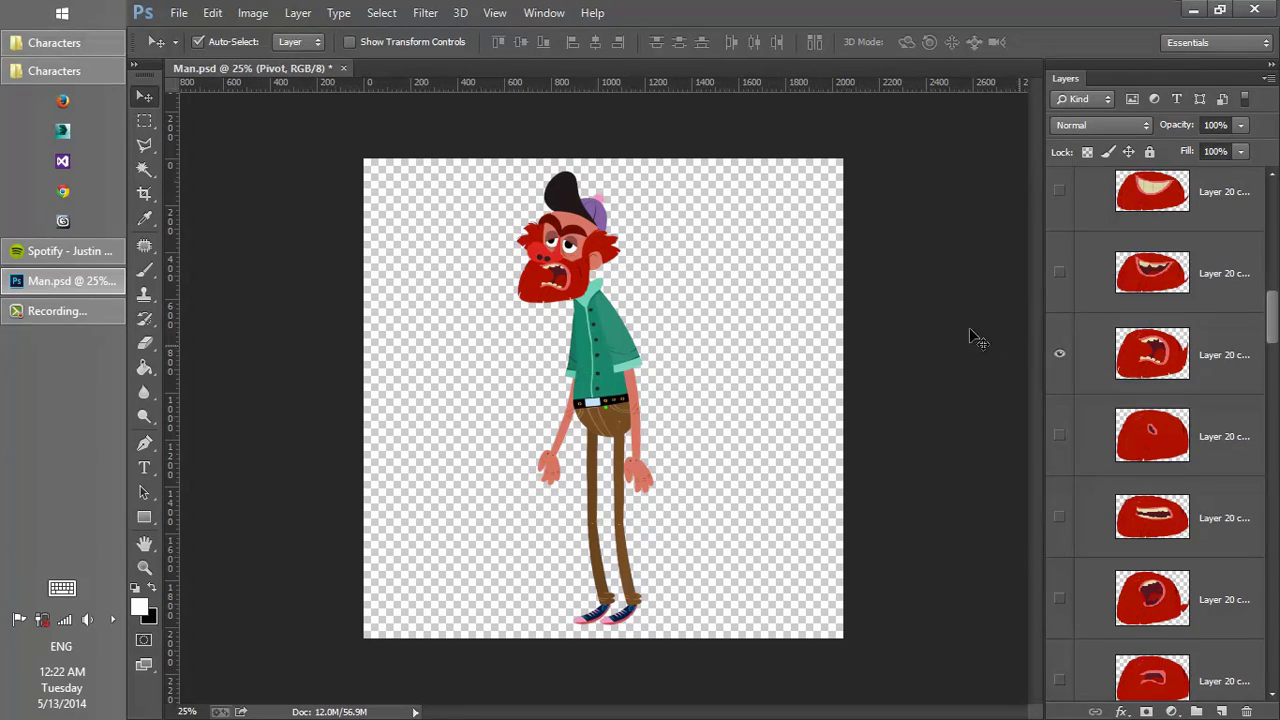
Step: Export the document's layers with the PSL_Exporter script as Man.psl in the Characters folder
left_click(180, 14)
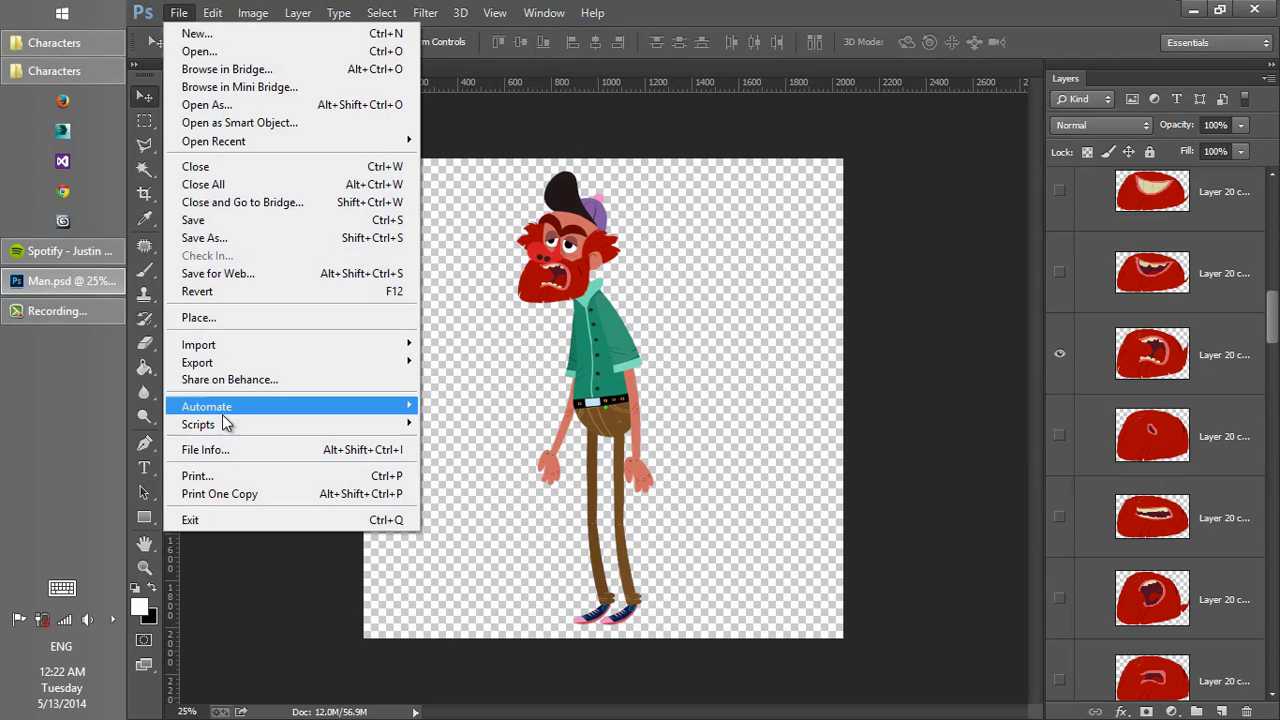
mouse_move(229, 427)
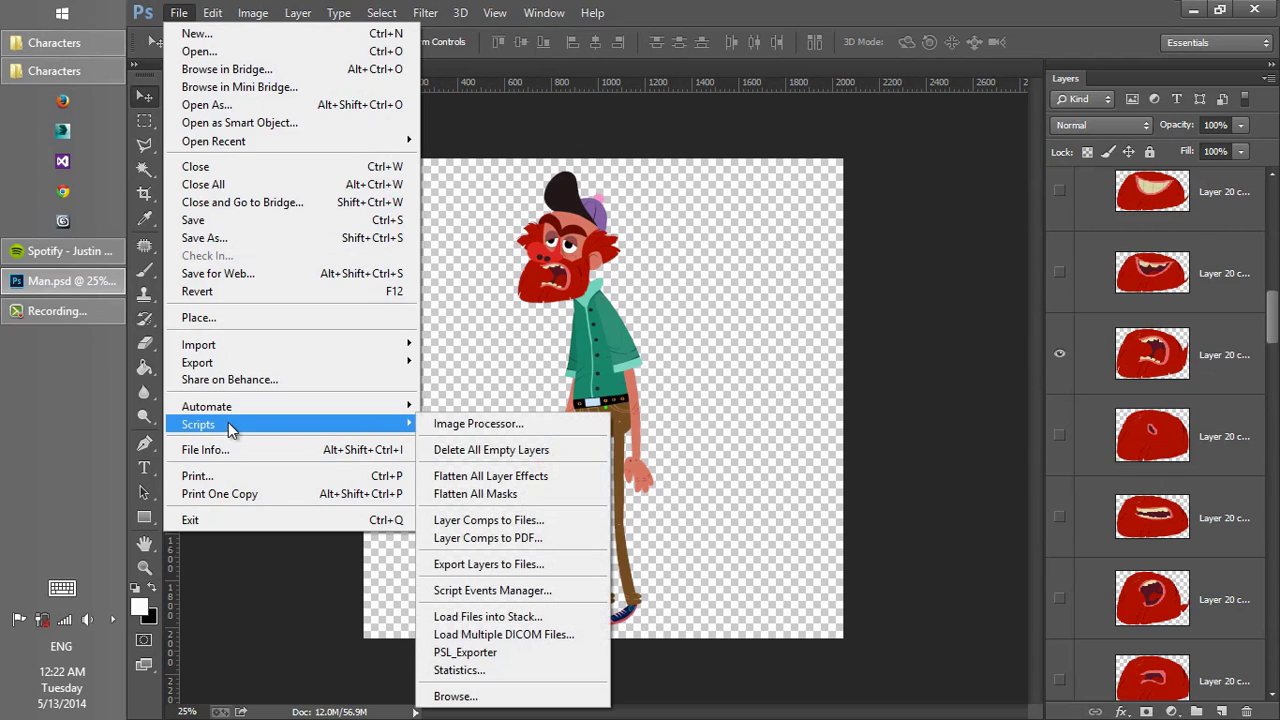
left_click(525, 654)
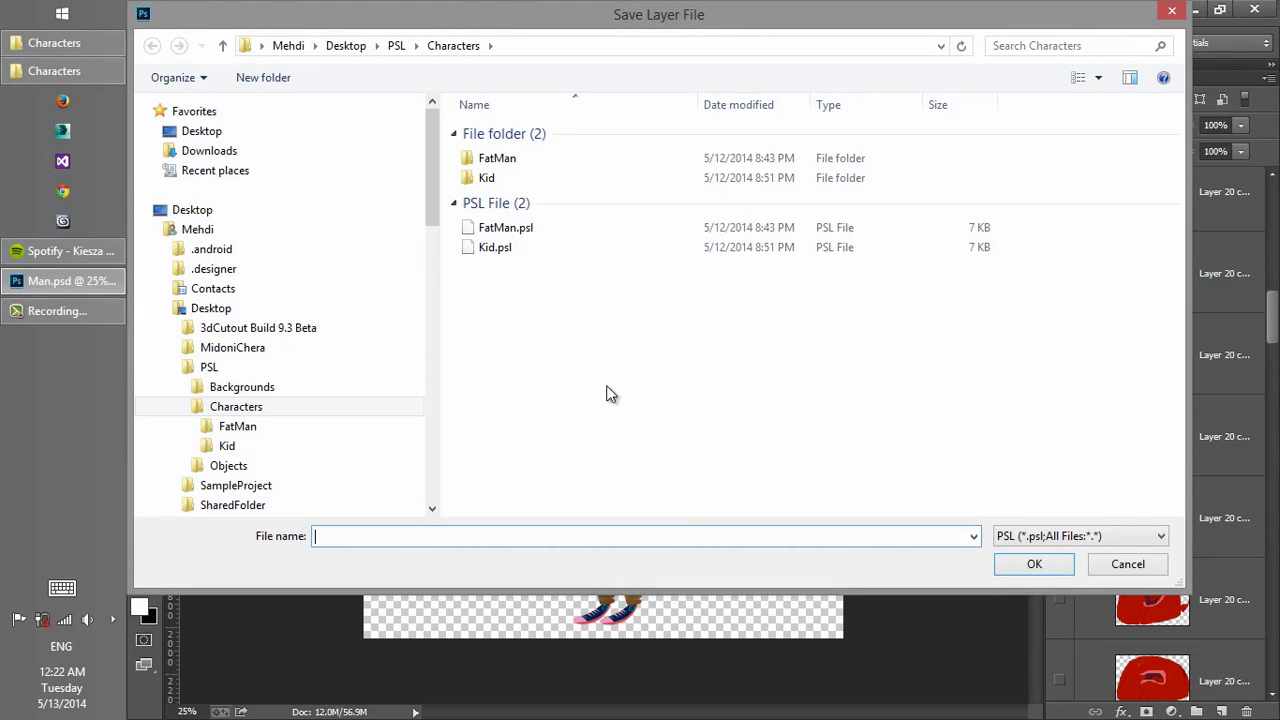
left_click(1030, 564)
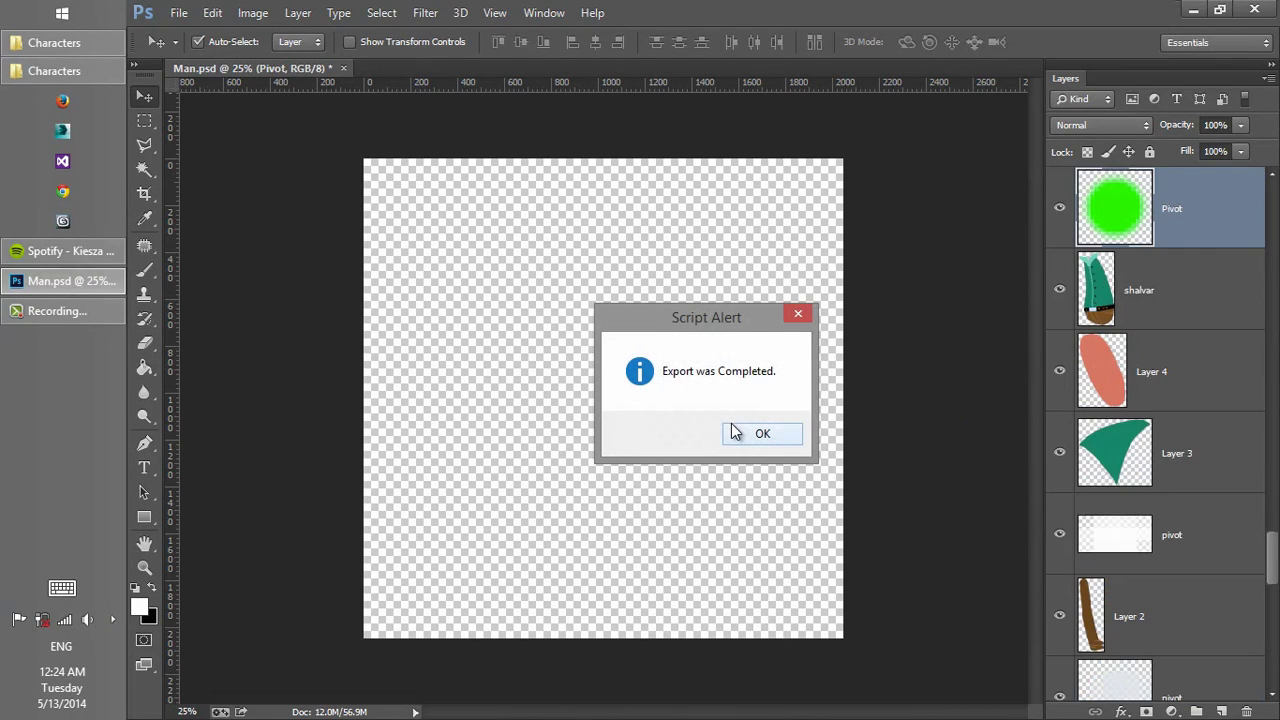
left_click(757, 436)
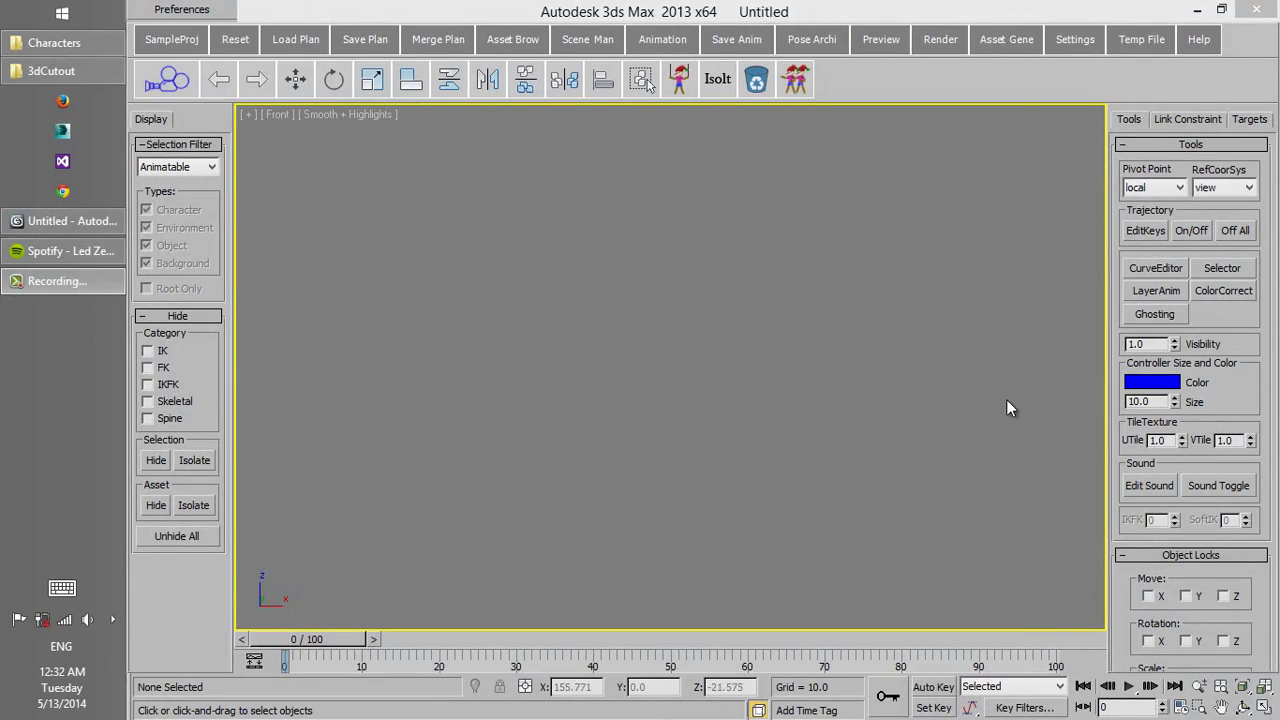
Step: Switch to 3ds Max, open the Character Generator from the asset generators and move its window clear of the viewport's working area
left_click(1006, 40)
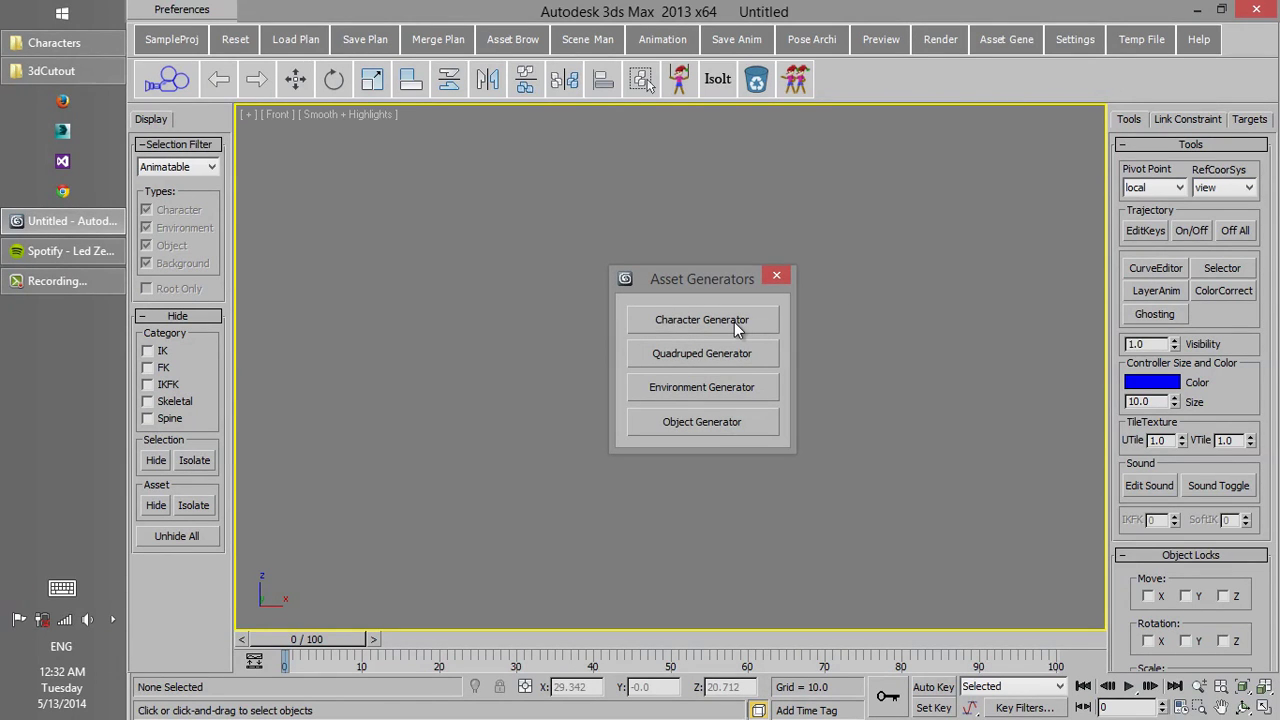
left_click(734, 322)
left_click(786, 436)
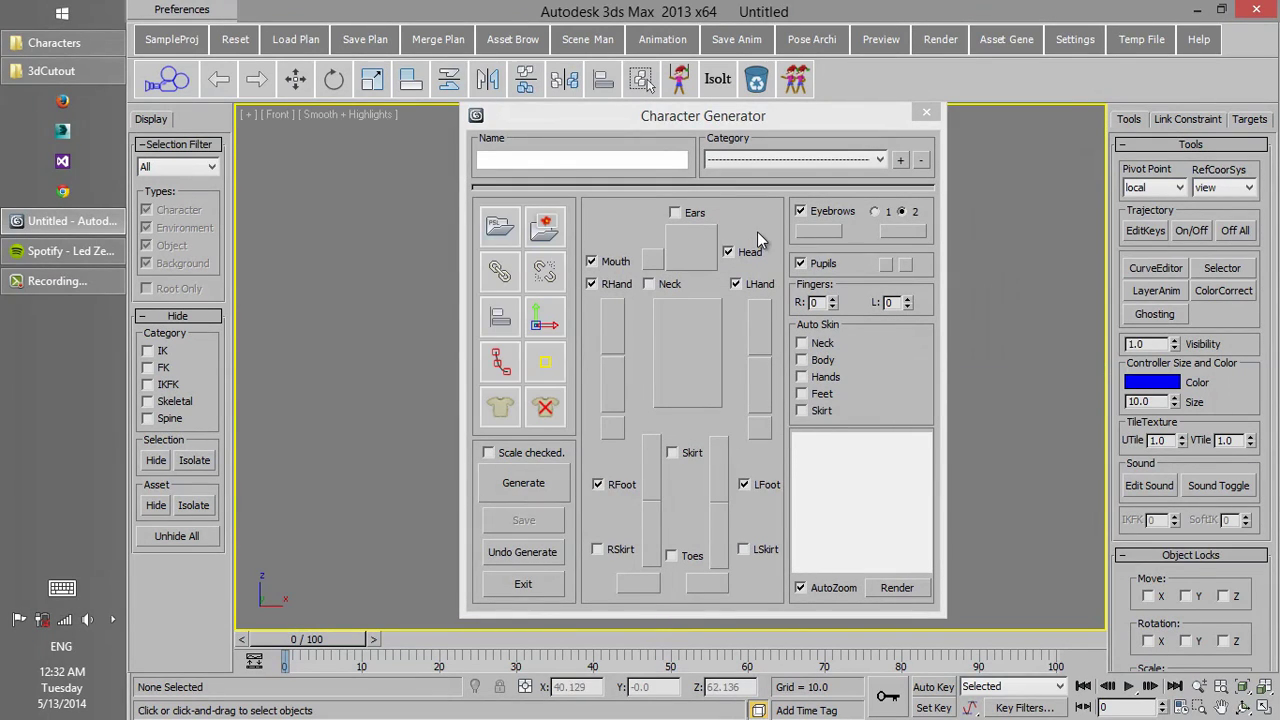
left_click_drag(729, 116, 892, 119)
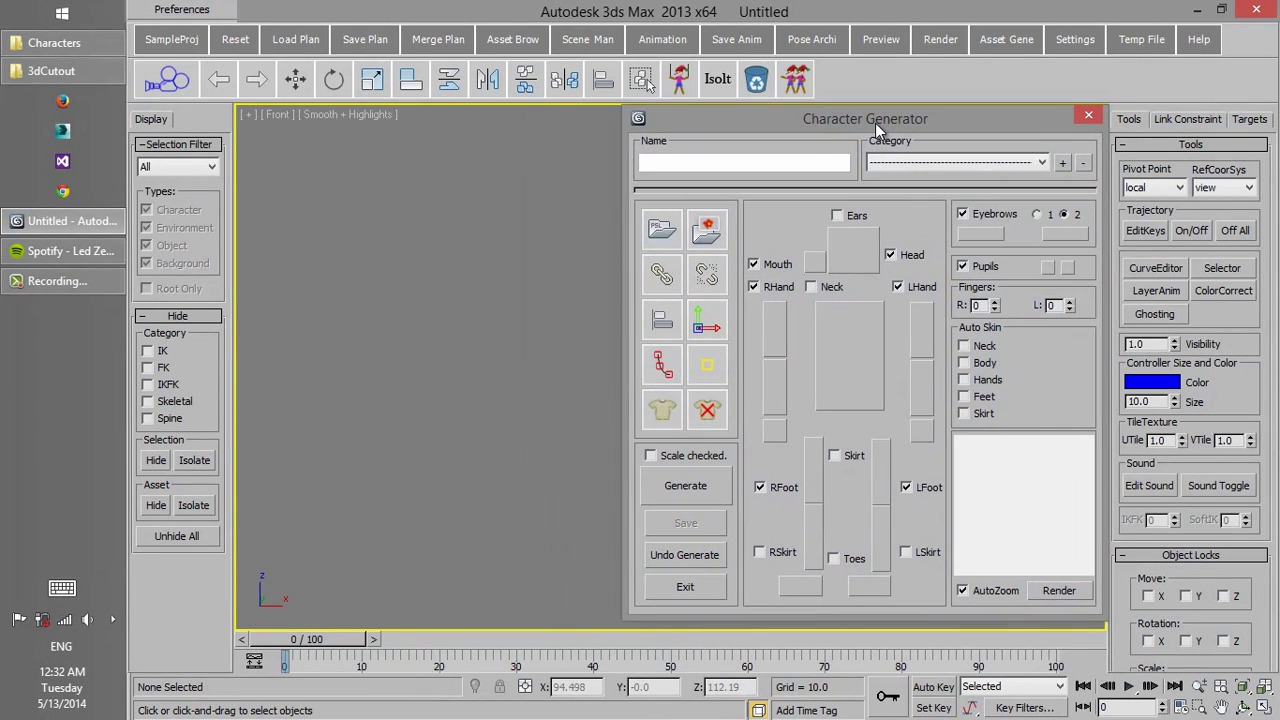
Step: Load Man.psl from the PSL Characters folder into the Character Generator
left_click(661, 228)
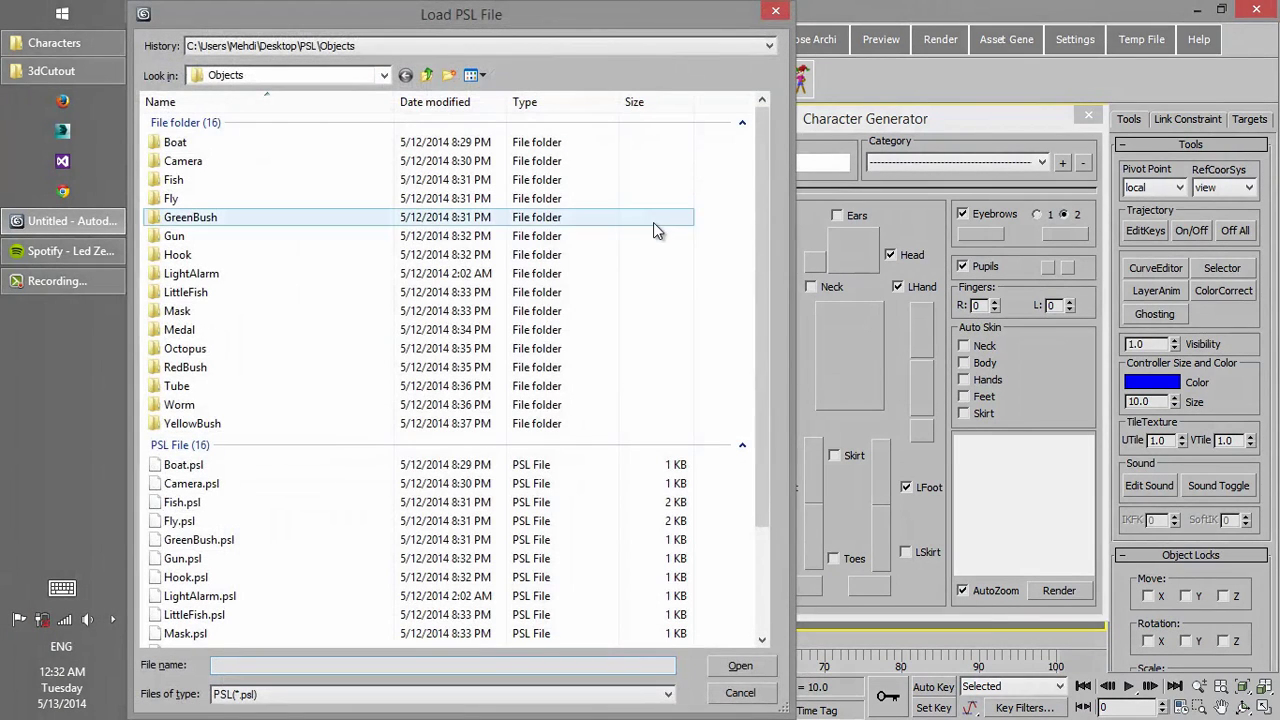
left_click(737, 668)
left_click(430, 77)
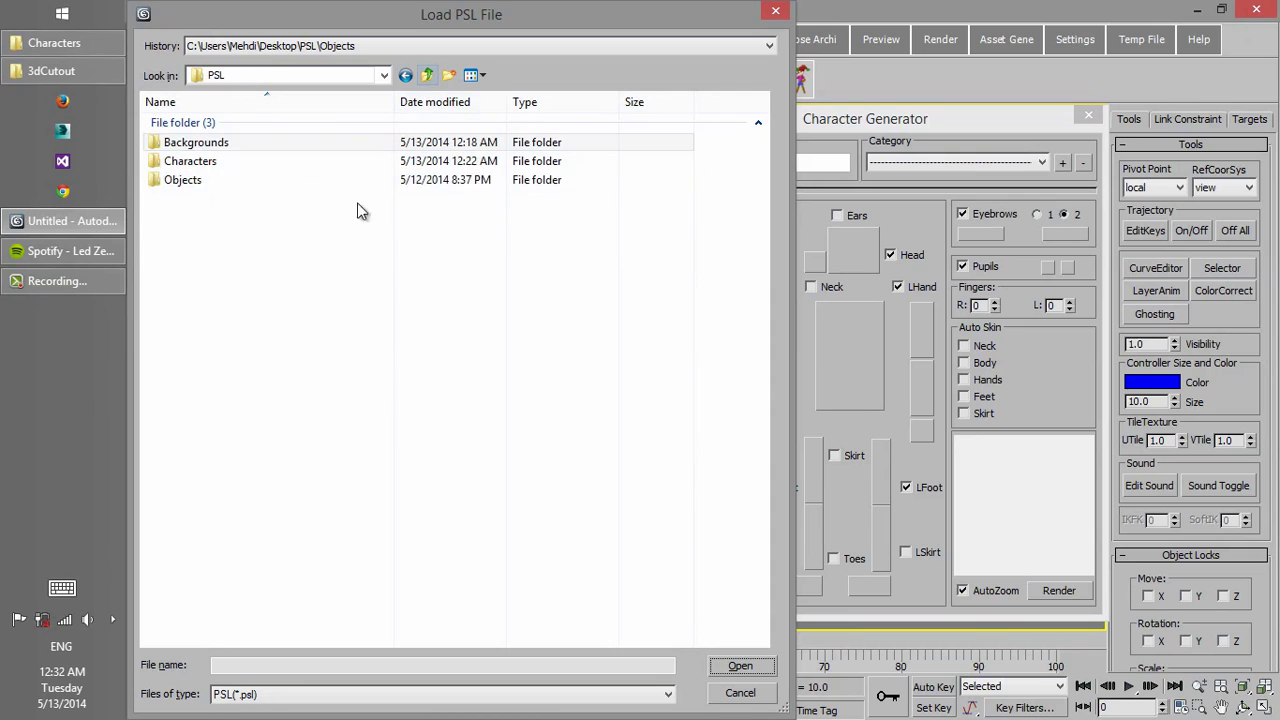
double_click(211, 164)
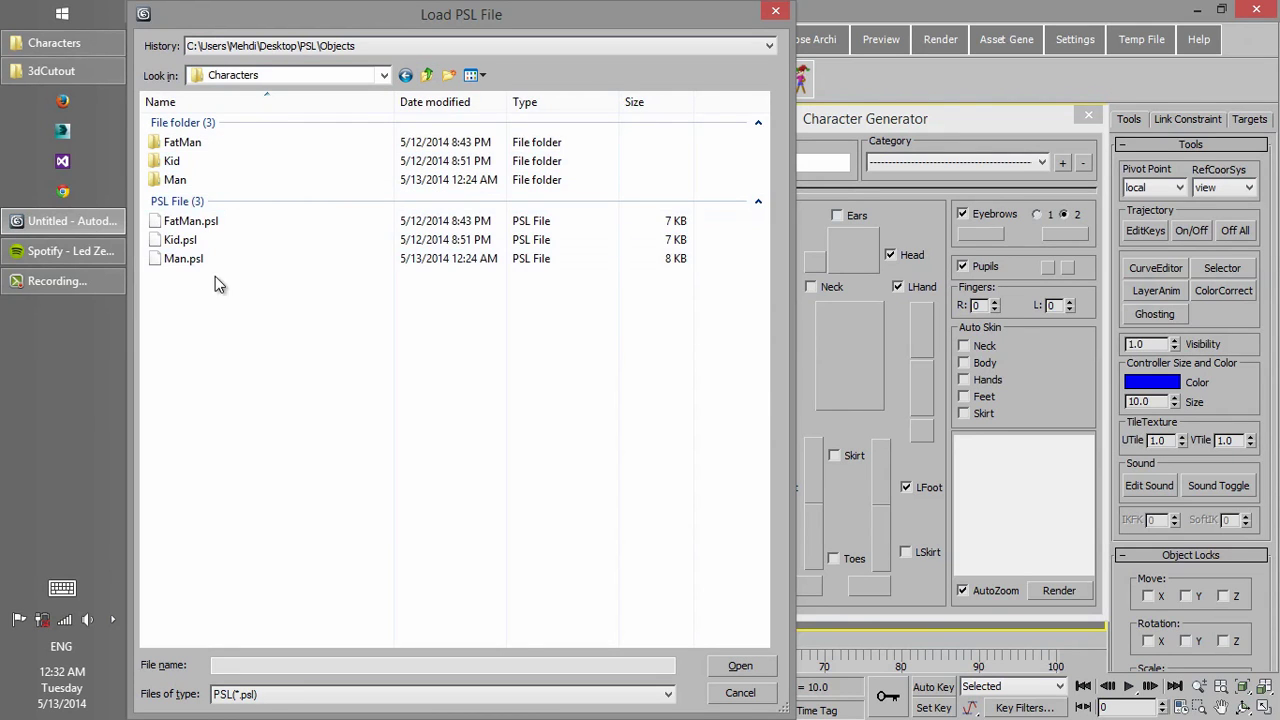
left_click(183, 258)
left_click(742, 671)
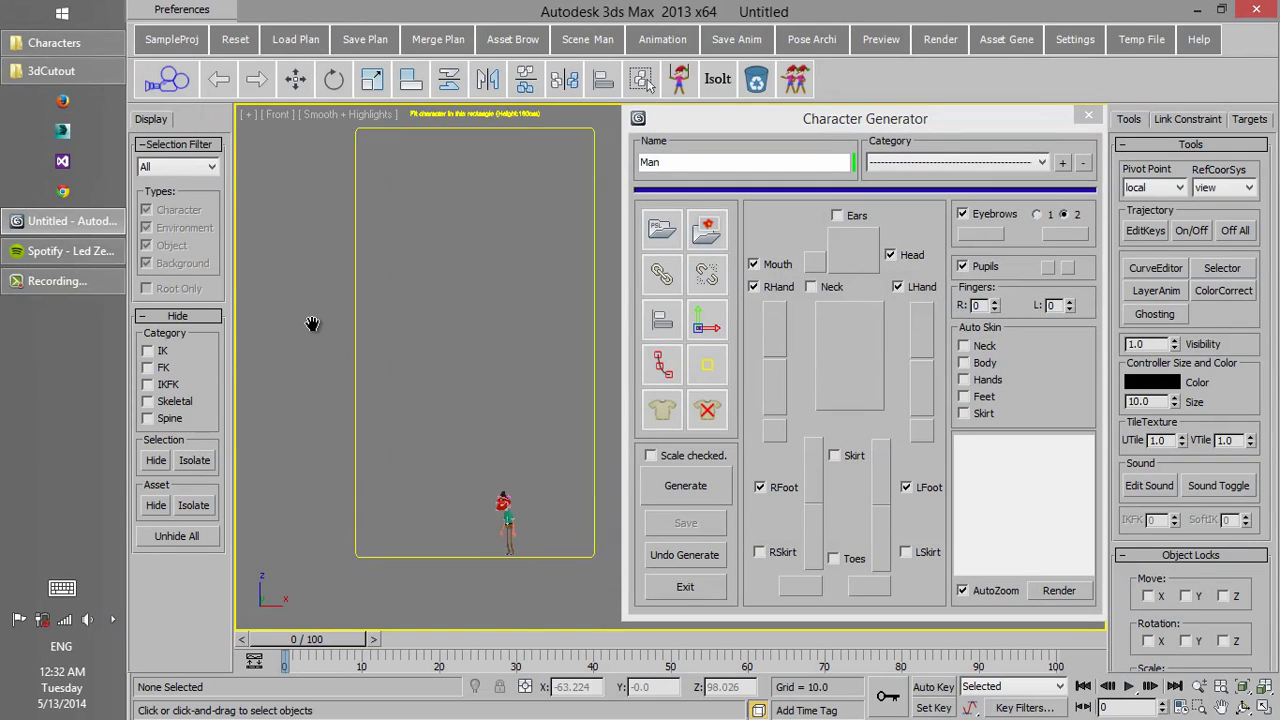
Step: Select all imported character parts and scale them up uniformly to suit the height of the fitting rectangle
middle_click_drag(312, 323, 310, 330)
key("ctrl+a")
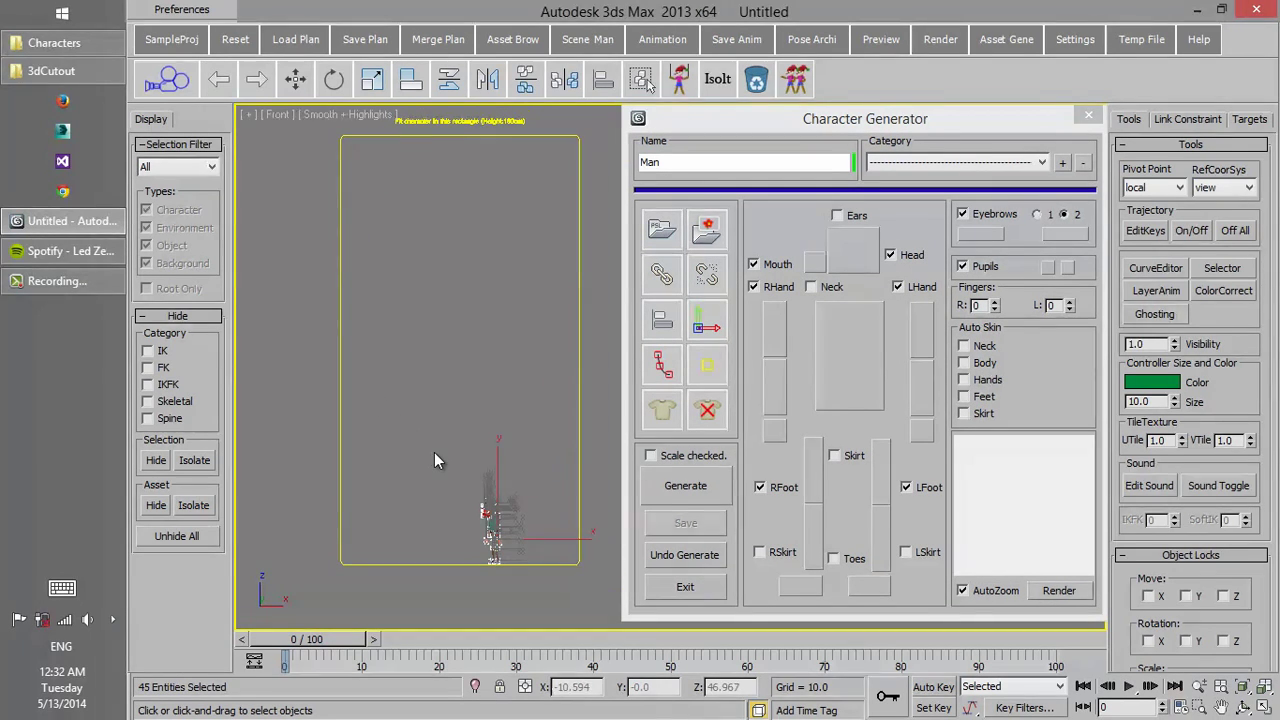
right_click(430, 440)
left_click(458, 486)
left_click_drag(523, 490, 523, 420)
Step: Move the selected character parts to the centre of the fitting rectangle with the feet on its base line, and clear the selection
right_click(435, 404)
left_click(458, 427)
left_click_drag(516, 498, 466, 314)
key("g")
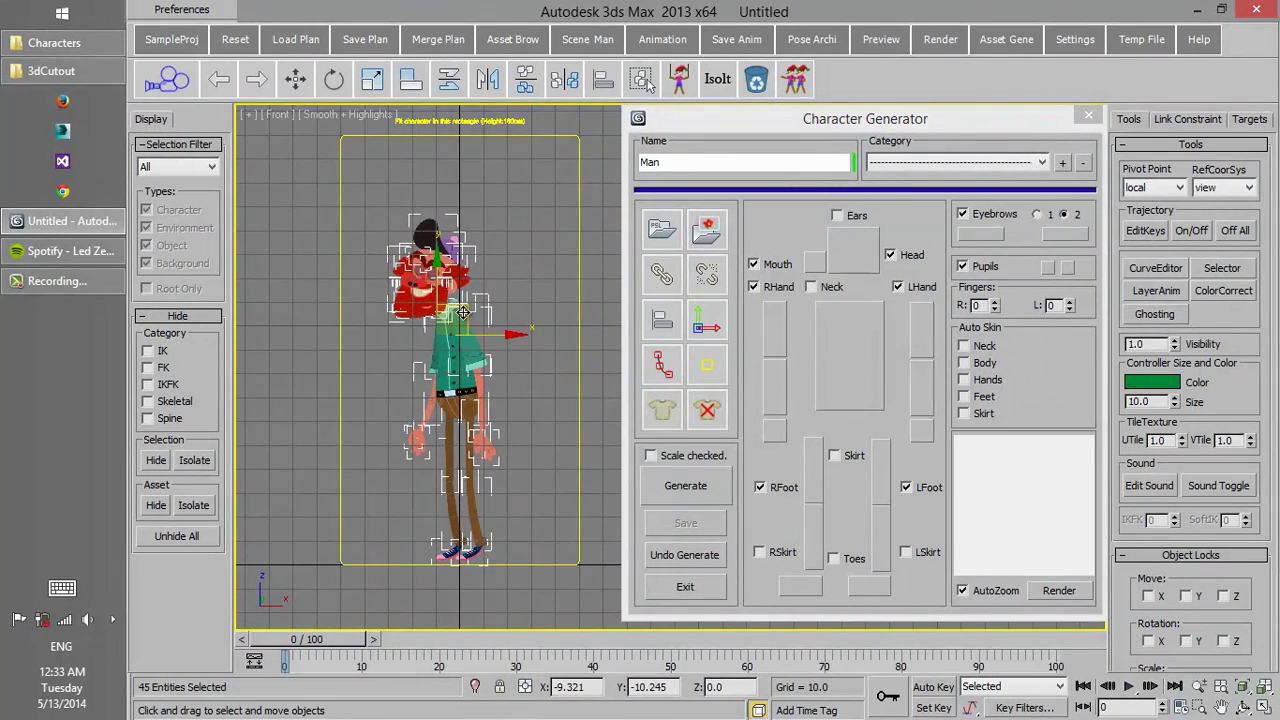
scroll(560, 370, "up", 4)
middle_click_drag(574, 366, 504, 362)
scroll(606, 257, "down", 3)
key("g")
left_click(504, 363)
left_click(491, 269)
scroll(491, 269, "down", 3)
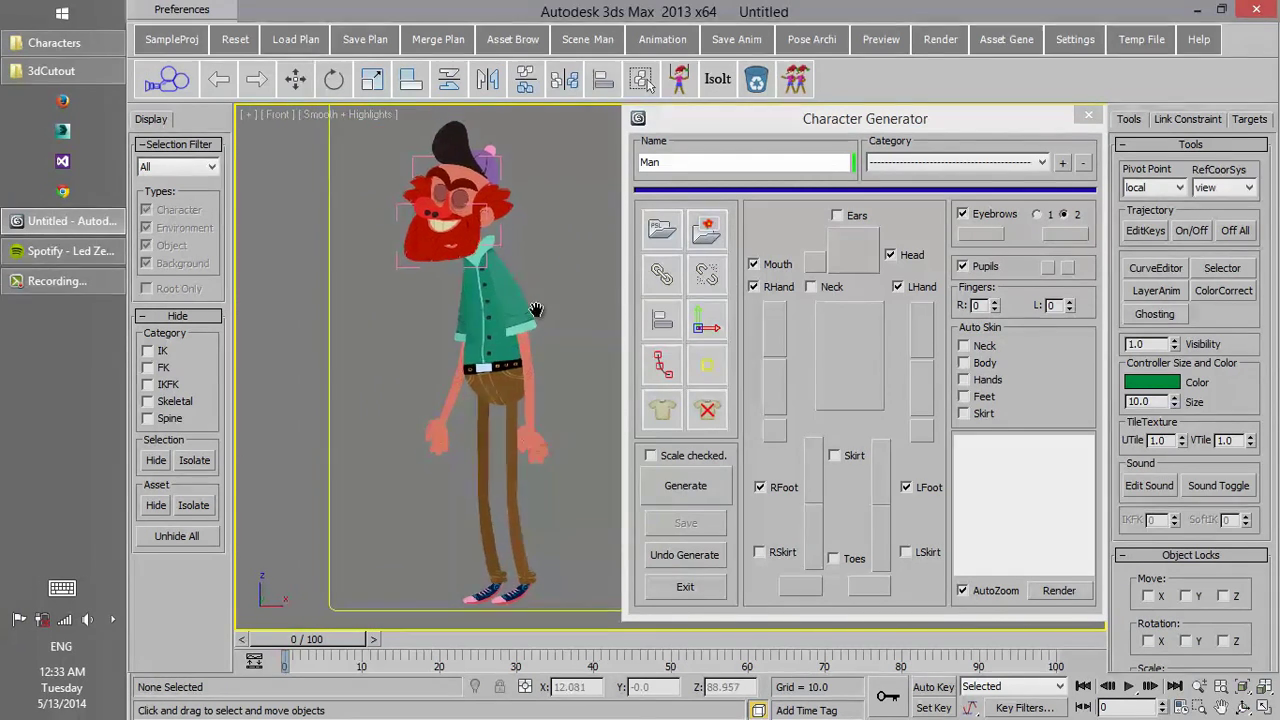
scroll(374, 352, "up", 2)
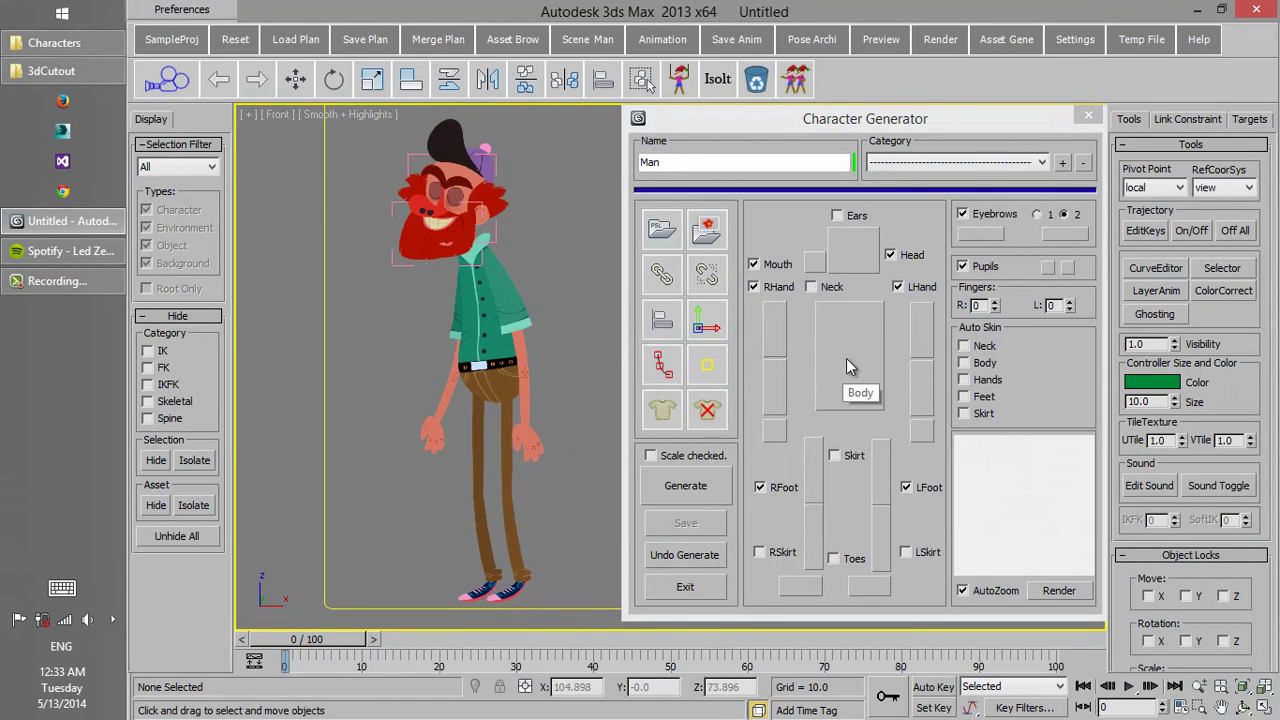
Step: Assign the torso, the left leg's thigh, shin and foot, and the right foot to their slots, using wireframe display for the legs
left_click(846, 358)
left_click(497, 354)
scroll(490, 340, "up", 4)
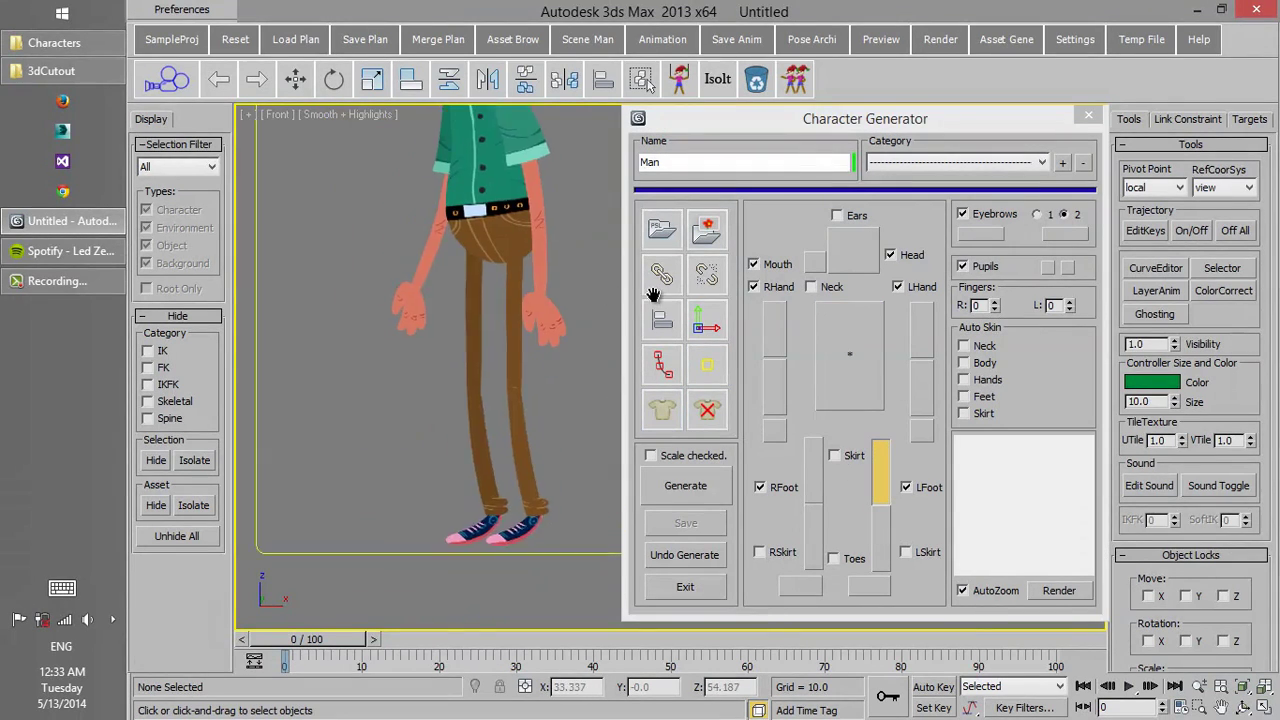
key("F3")
middle_click_drag(480, 349, 514, 323)
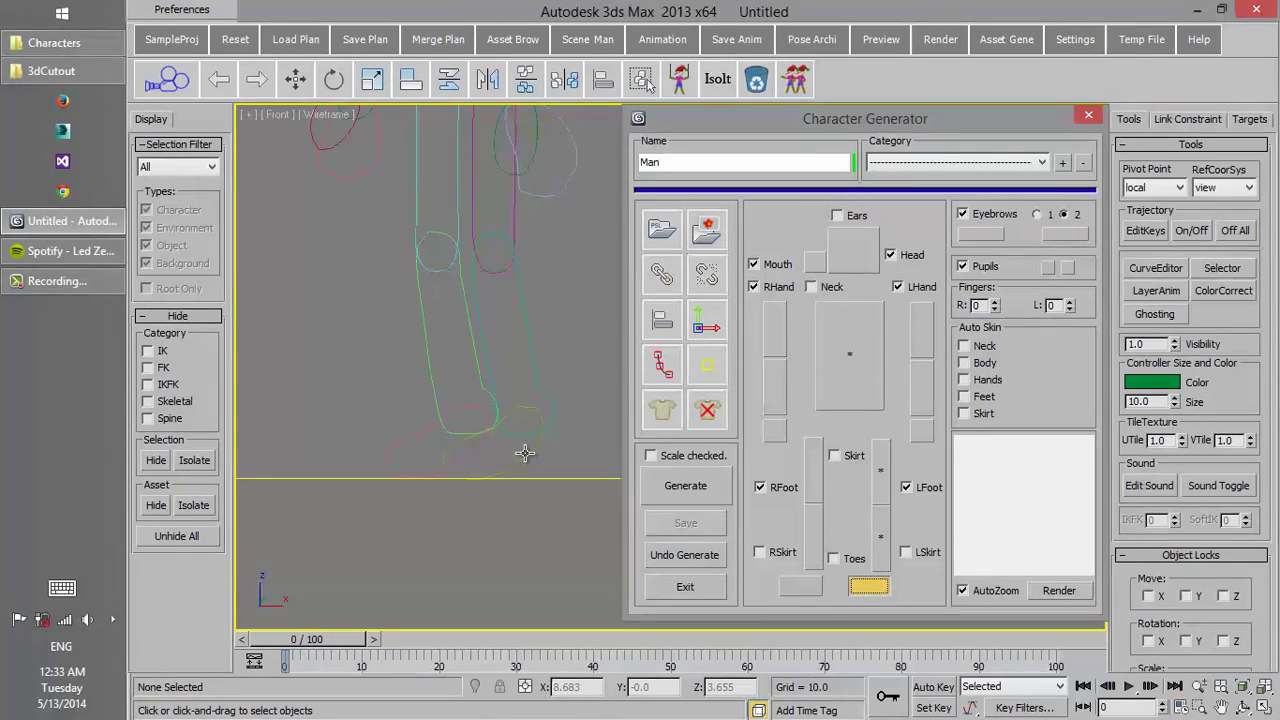
scroll(451, 386, "down", 3)
left_click(522, 510)
middle_click_drag(534, 457, 520, 500)
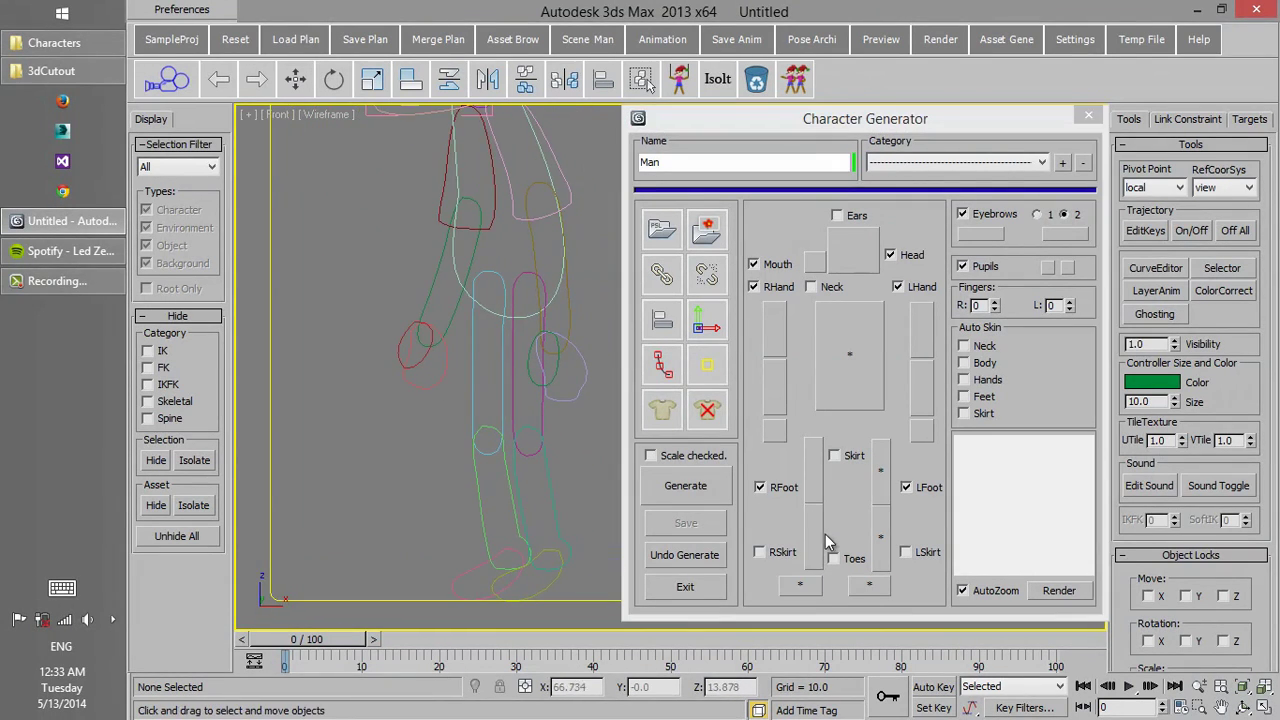
Step: Assign the right shin and right thigh shapes to the right leg's lower and upper slots
left_click(815, 537)
left_click(482, 517)
middle_click_drag(530, 445, 518, 515)
left_click(814, 470)
left_click(470, 457)
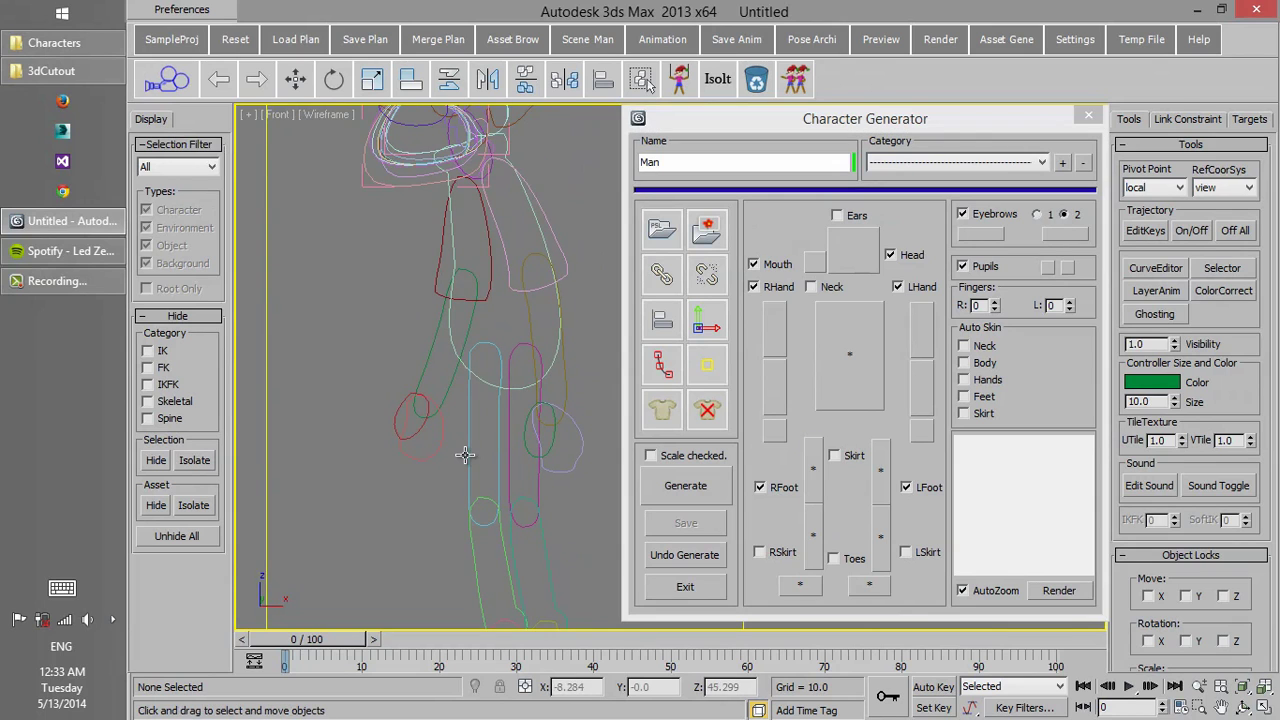
Step: Set one finger per hand and assign the upper arm, forearm, hand and finger shapes of both arms to their slots
scroll(520, 358, "up", 2)
middle_click_drag(574, 383, 603, 481)
left_click(776, 323)
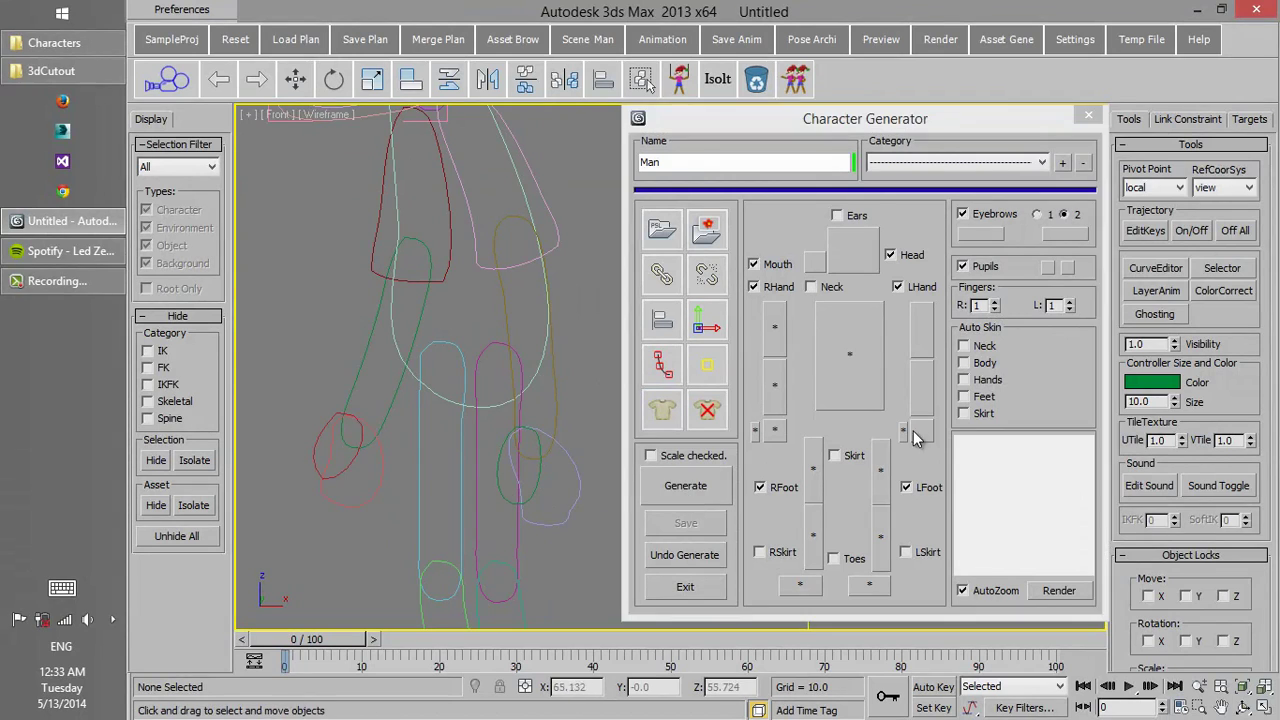
left_click(923, 388)
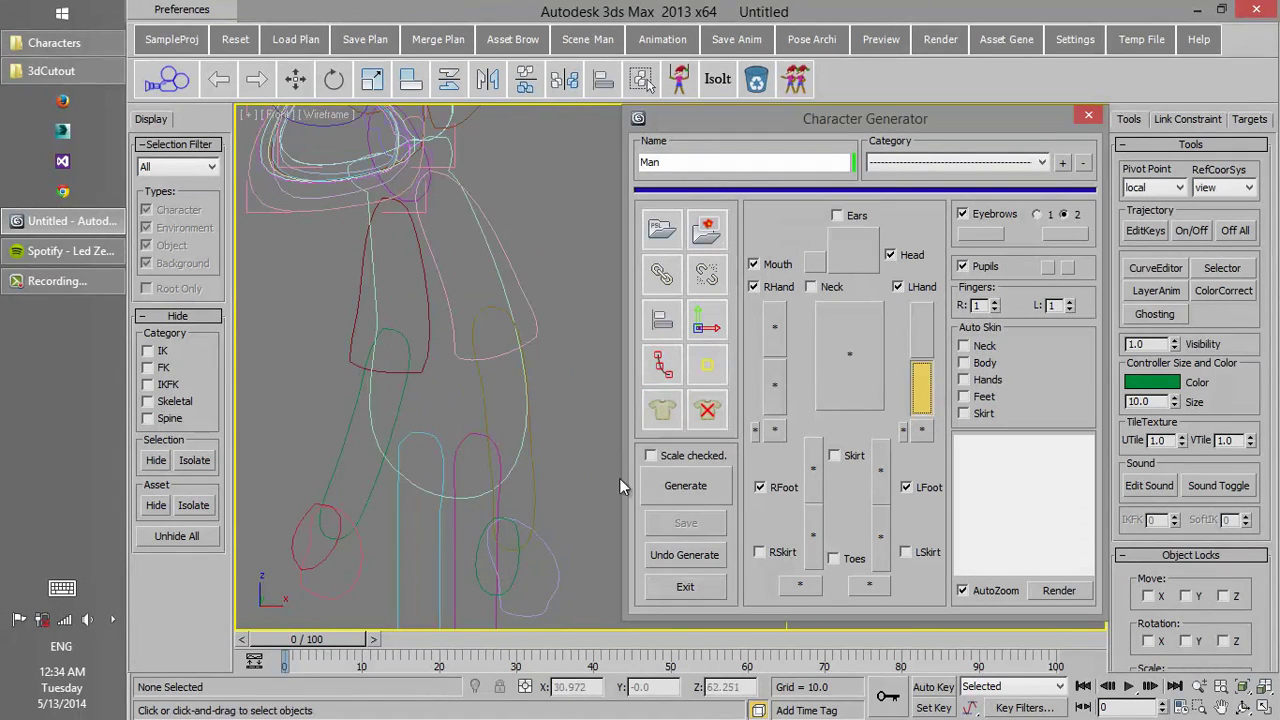
left_click(533, 492)
middle_click_drag(555, 417, 572, 511)
left_click(922, 335)
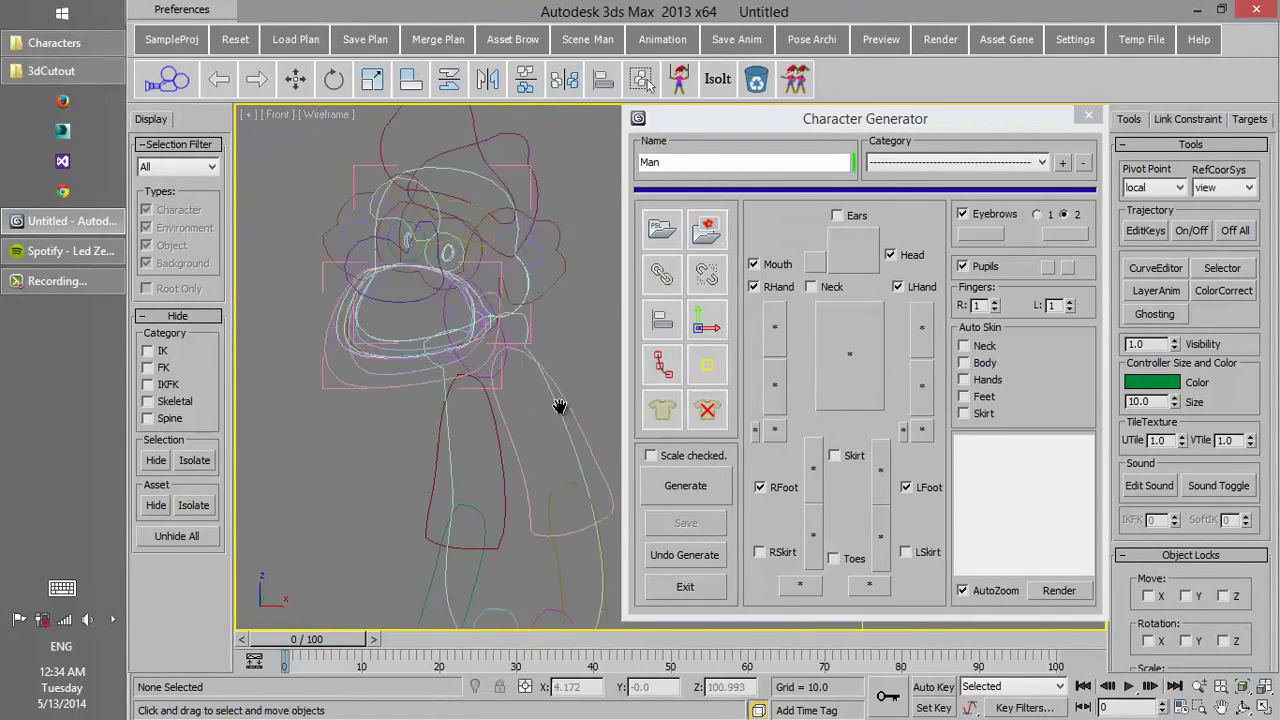
Step: Enable the Neck option and assign the neck shape behind the beard to it
left_click(811, 287)
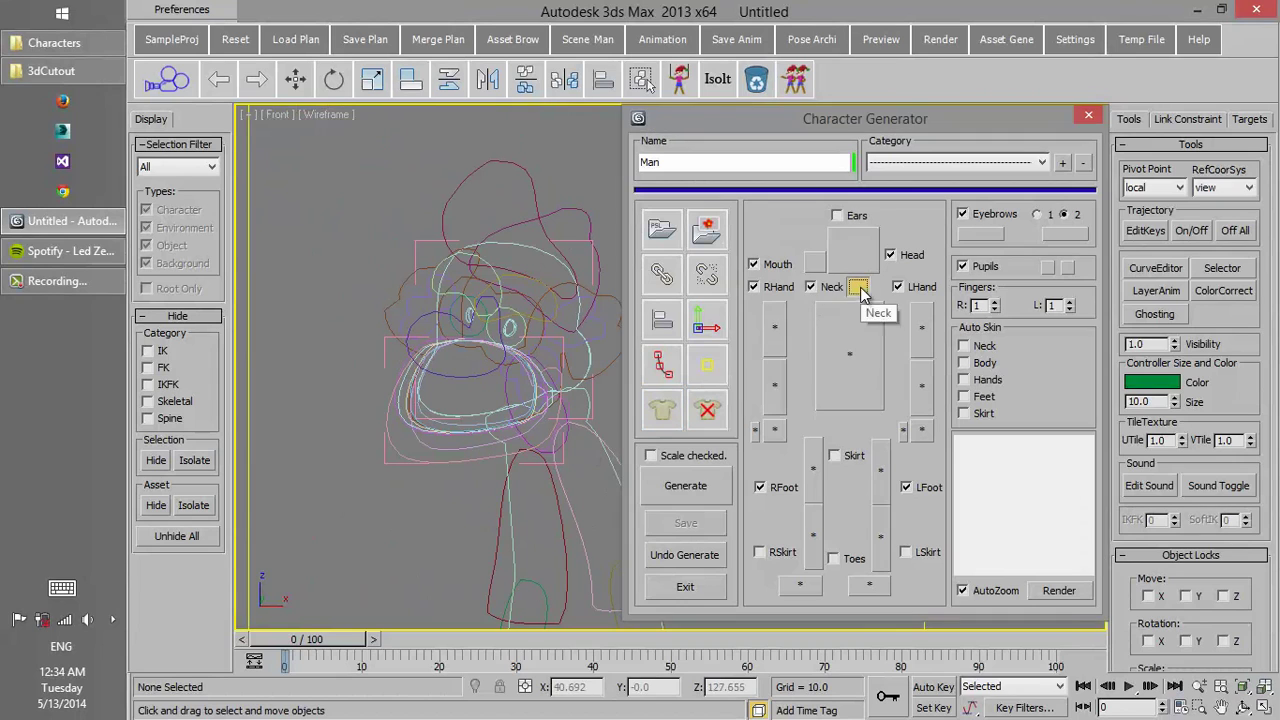
left_click(505, 390)
Step: Hide everything except the neck shape, inspect it in shaded display, and unhide all objects
right_click(505, 386)
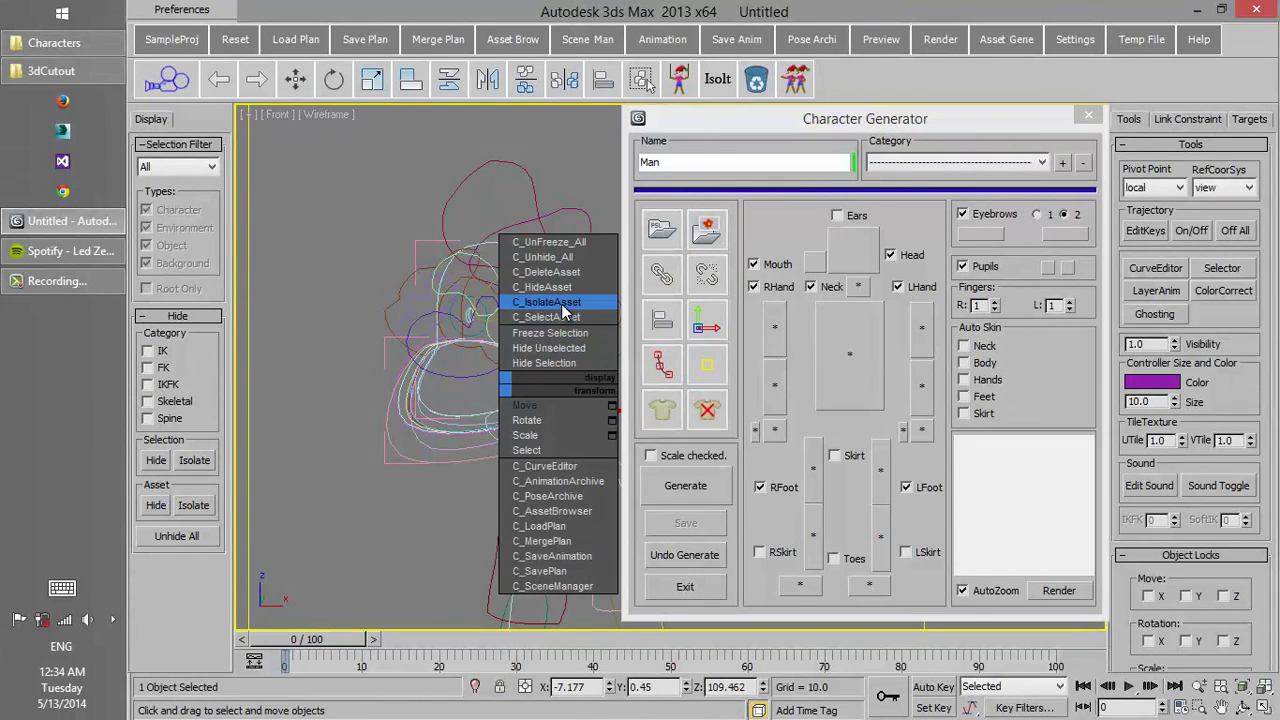
left_click(568, 348)
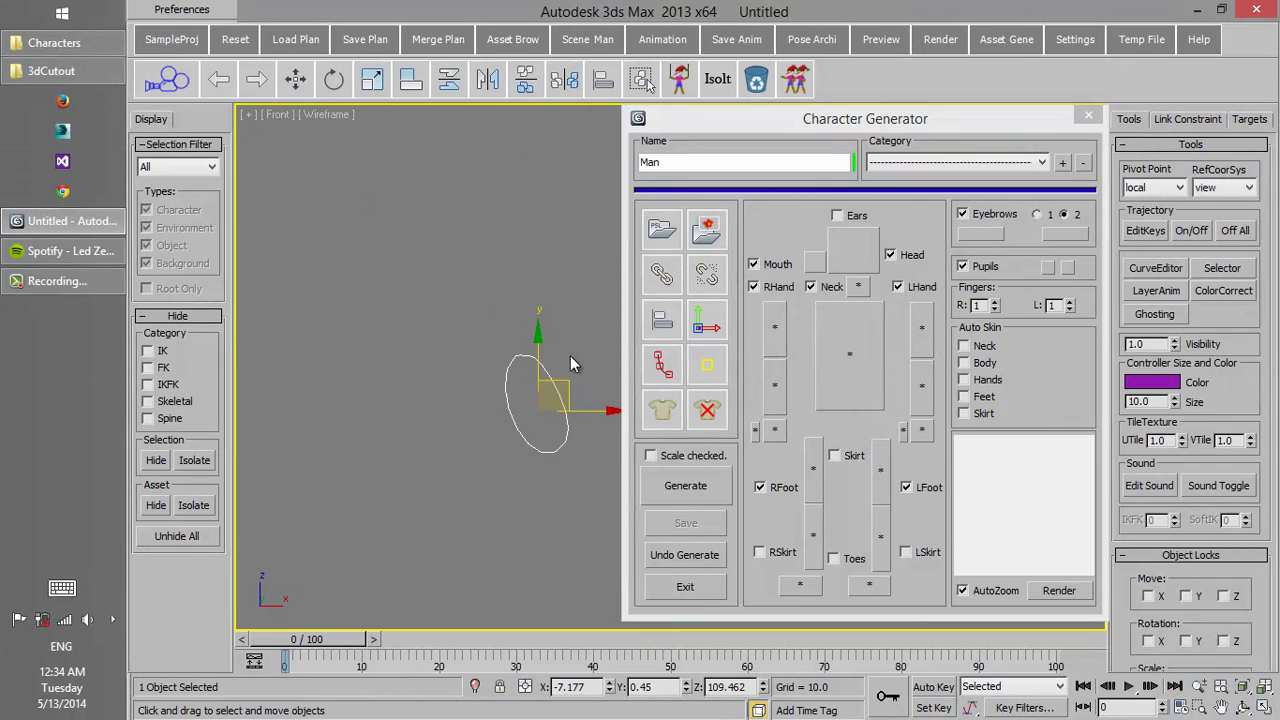
key("F3")
left_click(568, 389)
right_click(548, 298)
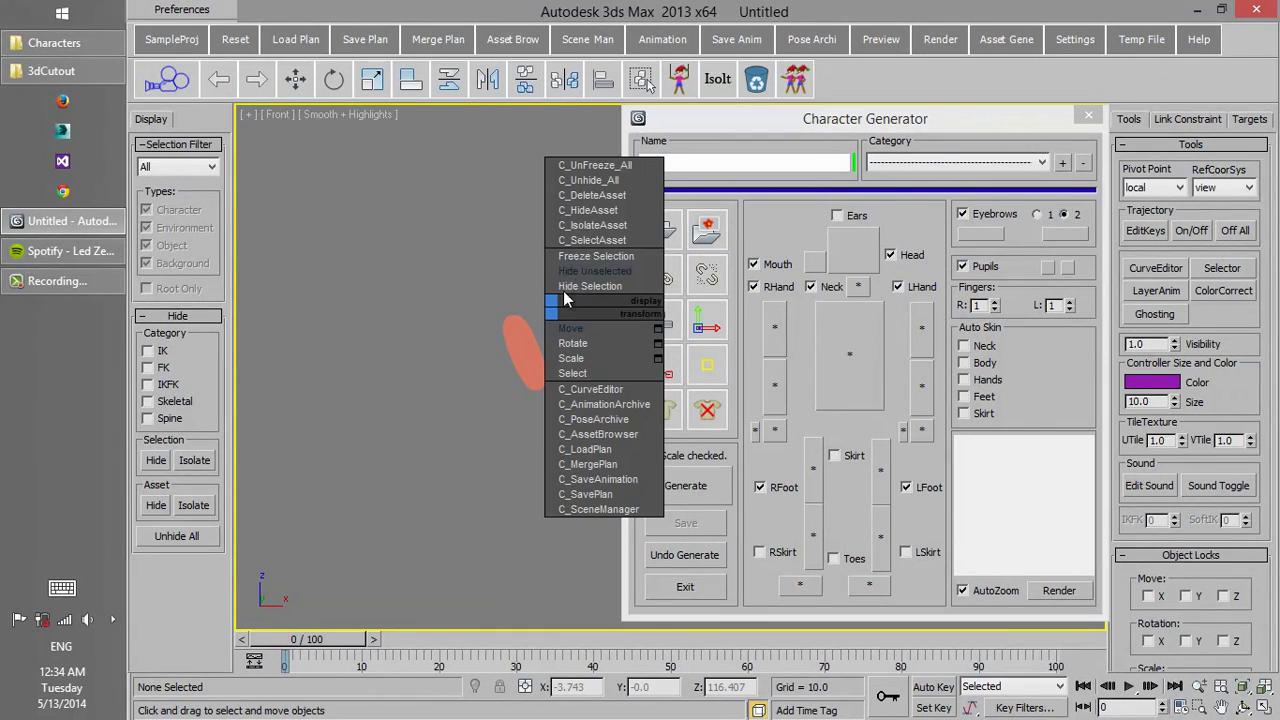
left_click(605, 192)
scroll(496, 414, "up", 3)
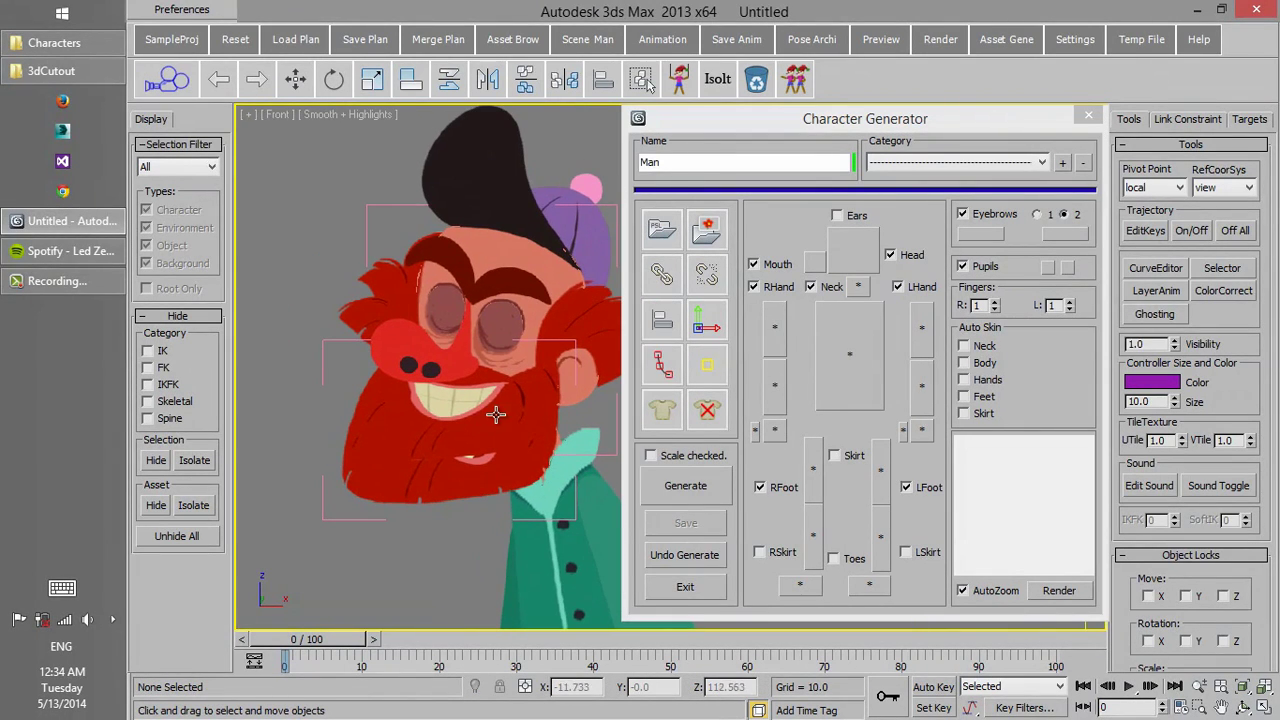
Step: Assign the beard and mouth group to the Mouth slot, create switch targets for it and accept the mouth thumbnails
left_click(814, 264)
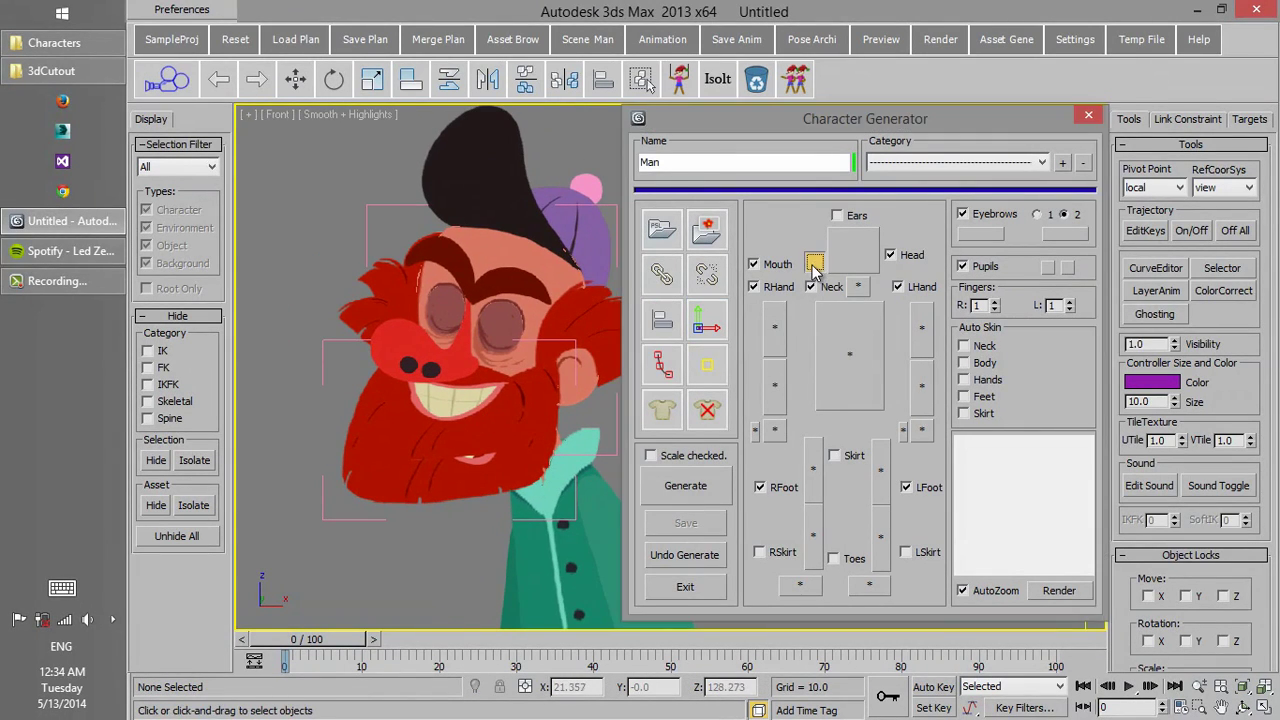
left_click(321, 377)
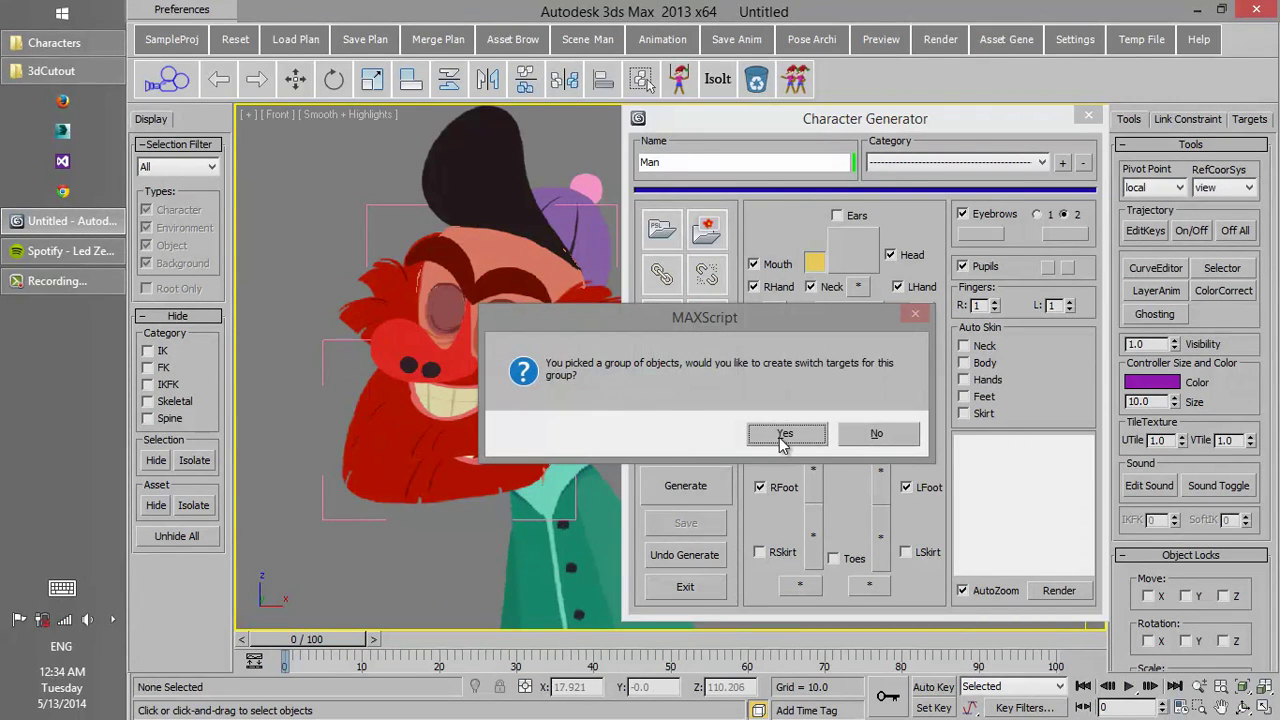
left_click(781, 433)
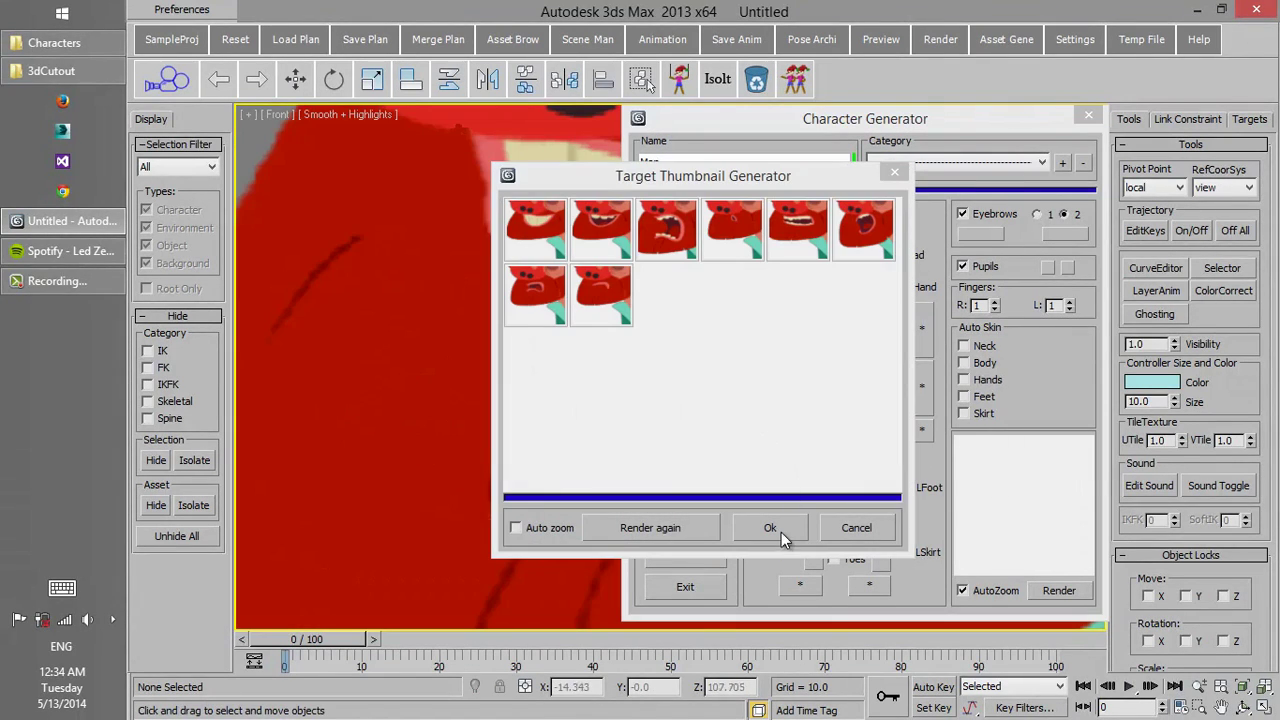
left_click(770, 528)
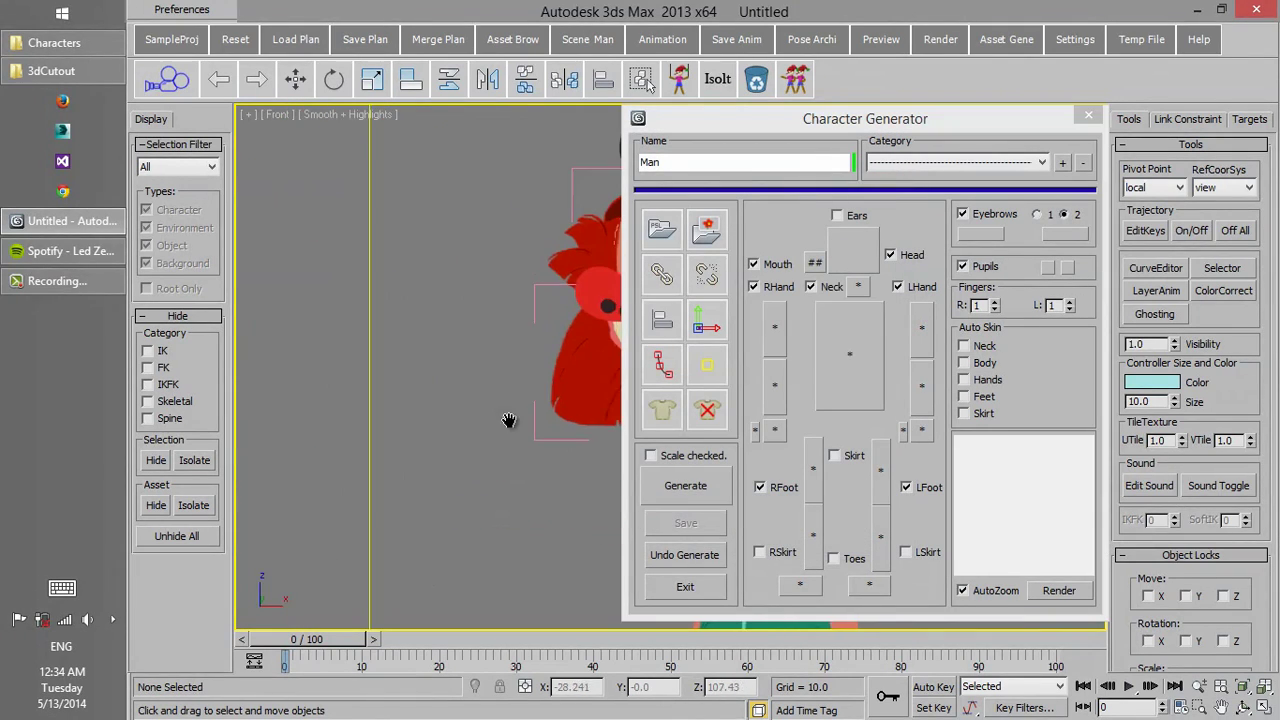
Step: Assign the head group to the Head slot with switch targets, re-rendering its thumbnails framed closely on the eyes before accepting them
left_click(855, 262)
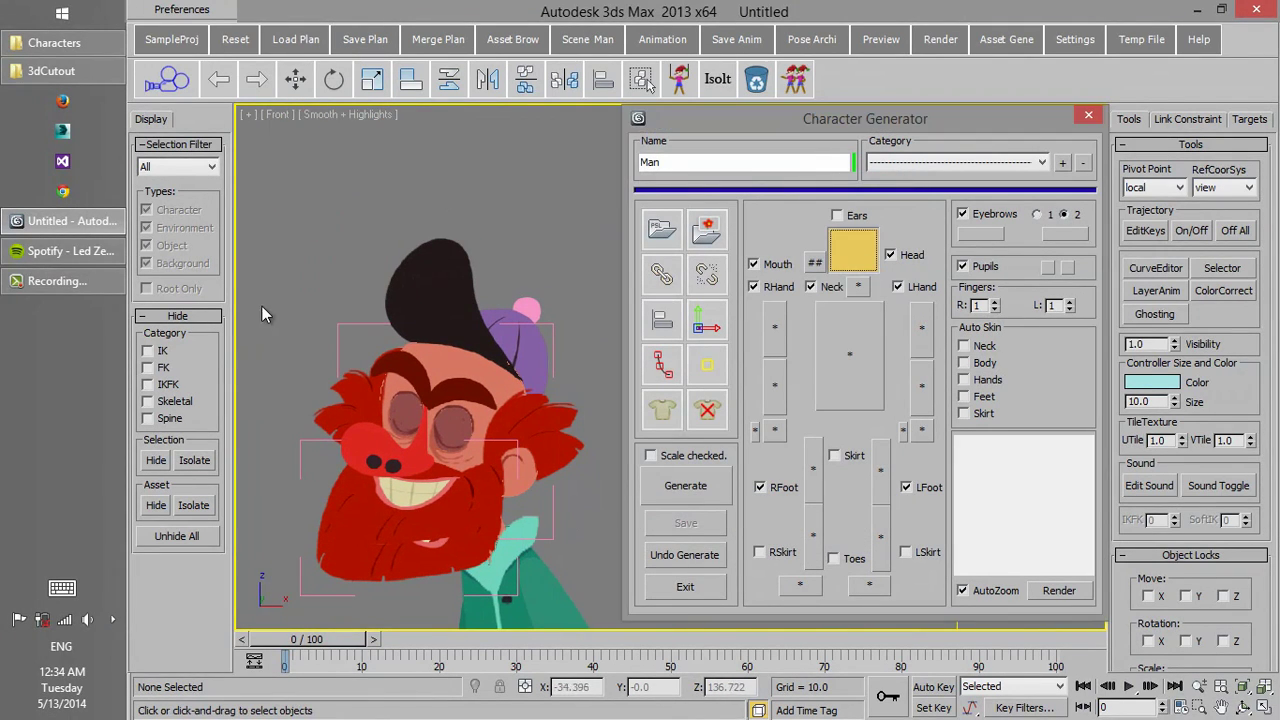
left_click(440, 420)
left_click(805, 433)
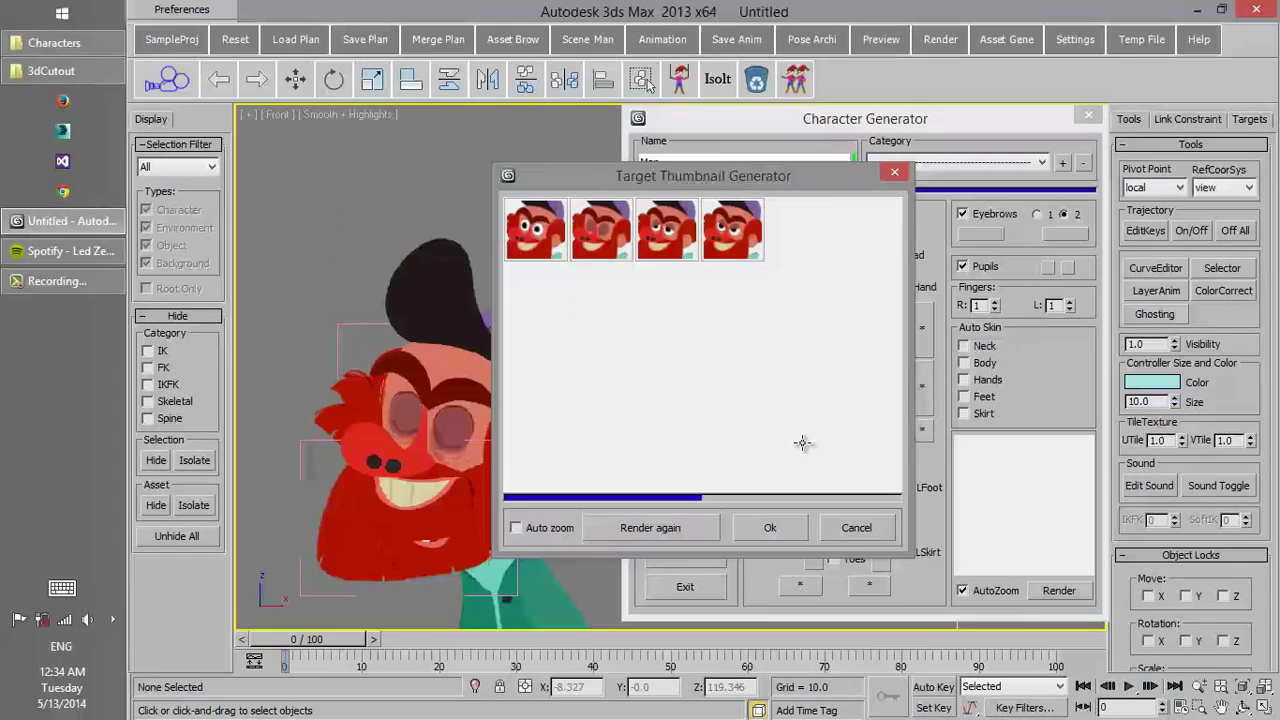
left_click_drag(445, 373, 443, 343)
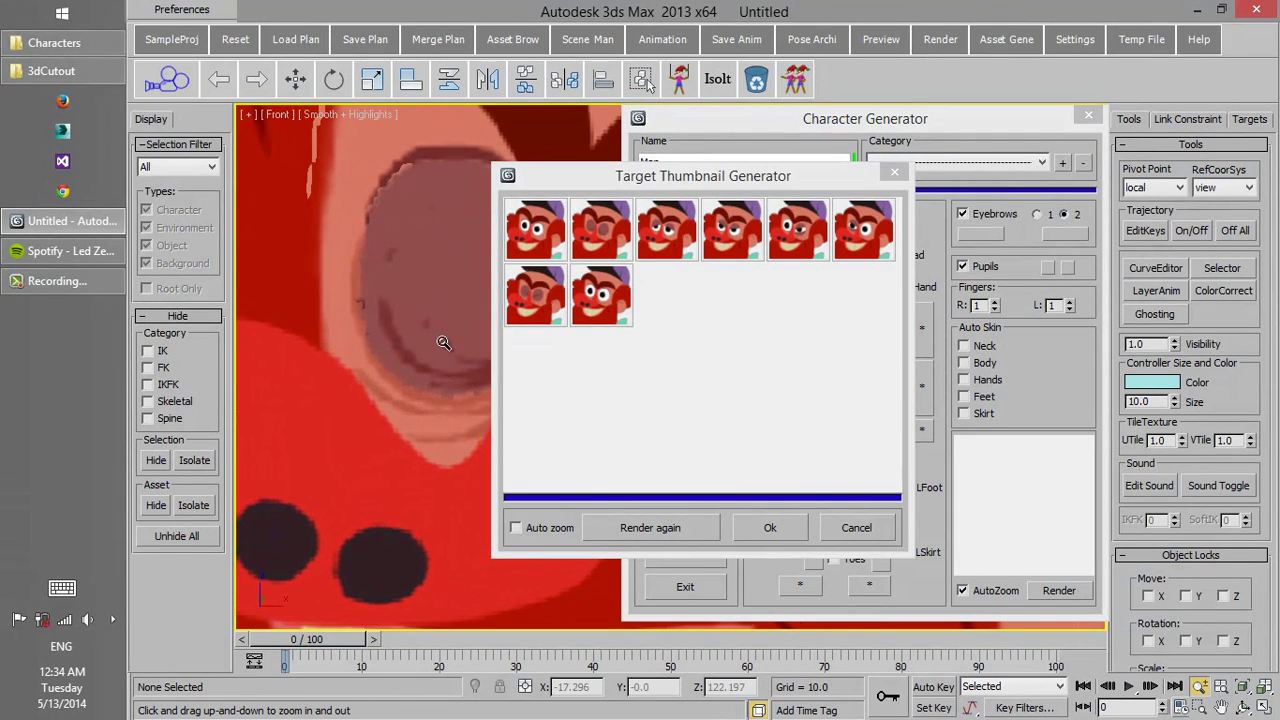
left_click(648, 528)
left_click_drag(386, 443, 440, 430)
left_click(647, 531)
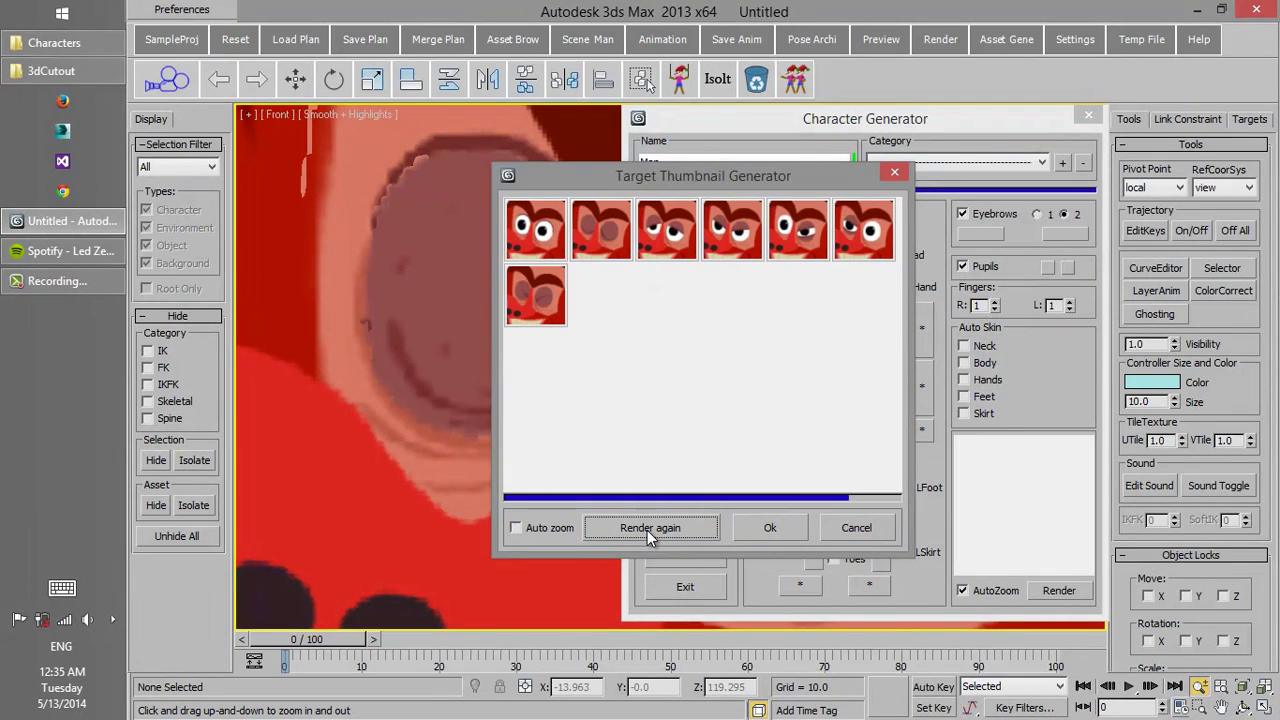
middle_click_drag(390, 465, 437, 497)
left_click_drag(437, 490, 442, 455)
left_click(702, 532)
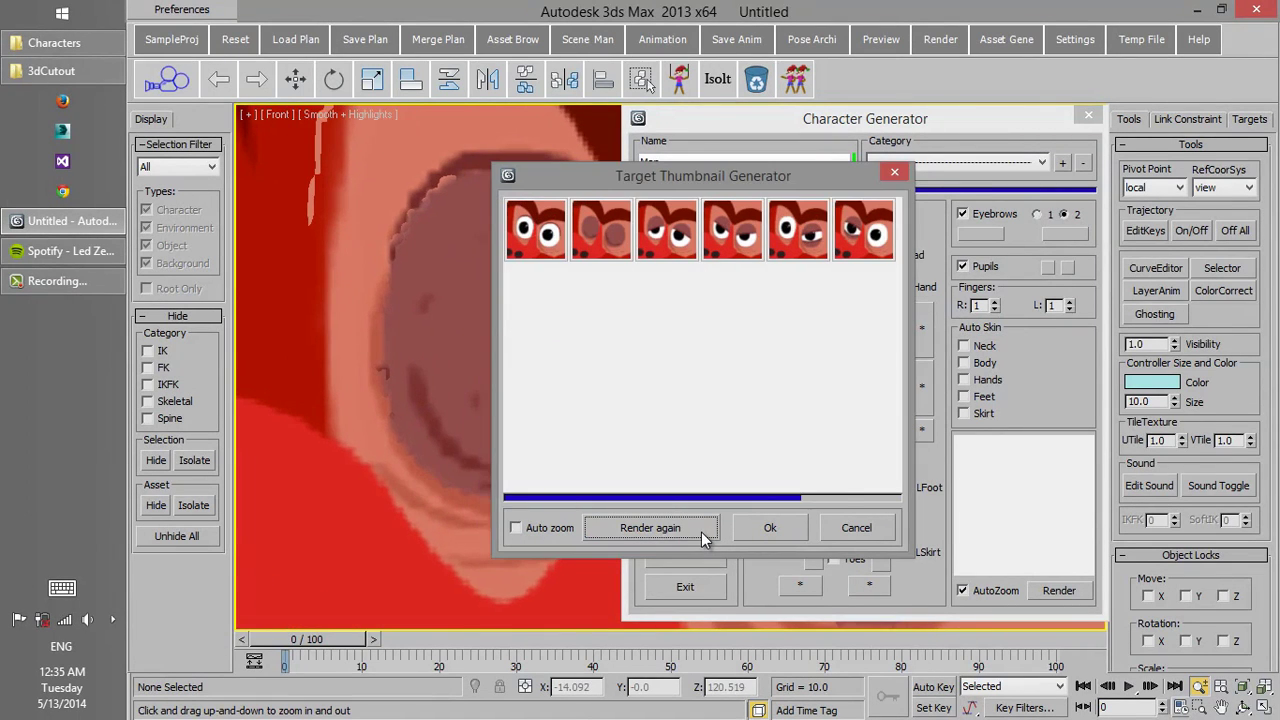
left_click(700, 528)
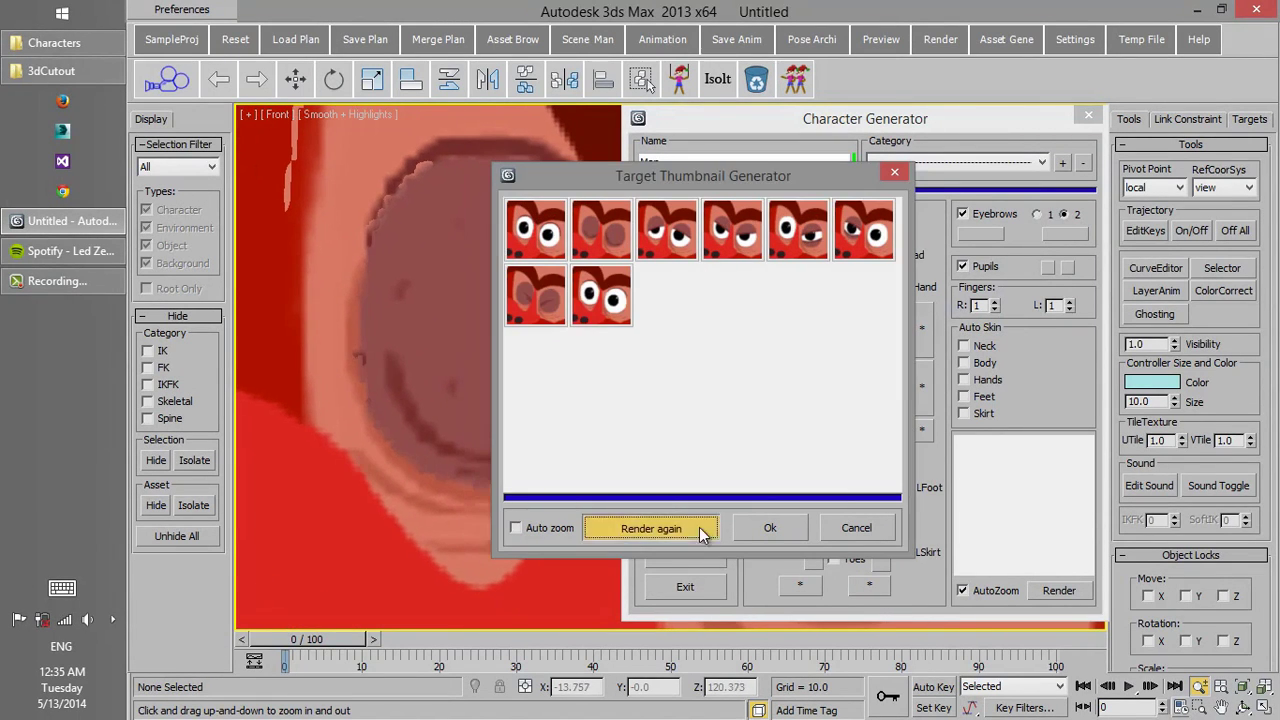
left_click(768, 528)
Step: Select both eyebrow shapes in wireframe display and hide all unselected objects
scroll(518, 443, "down", 10)
middle_click_drag(563, 469, 488, 429)
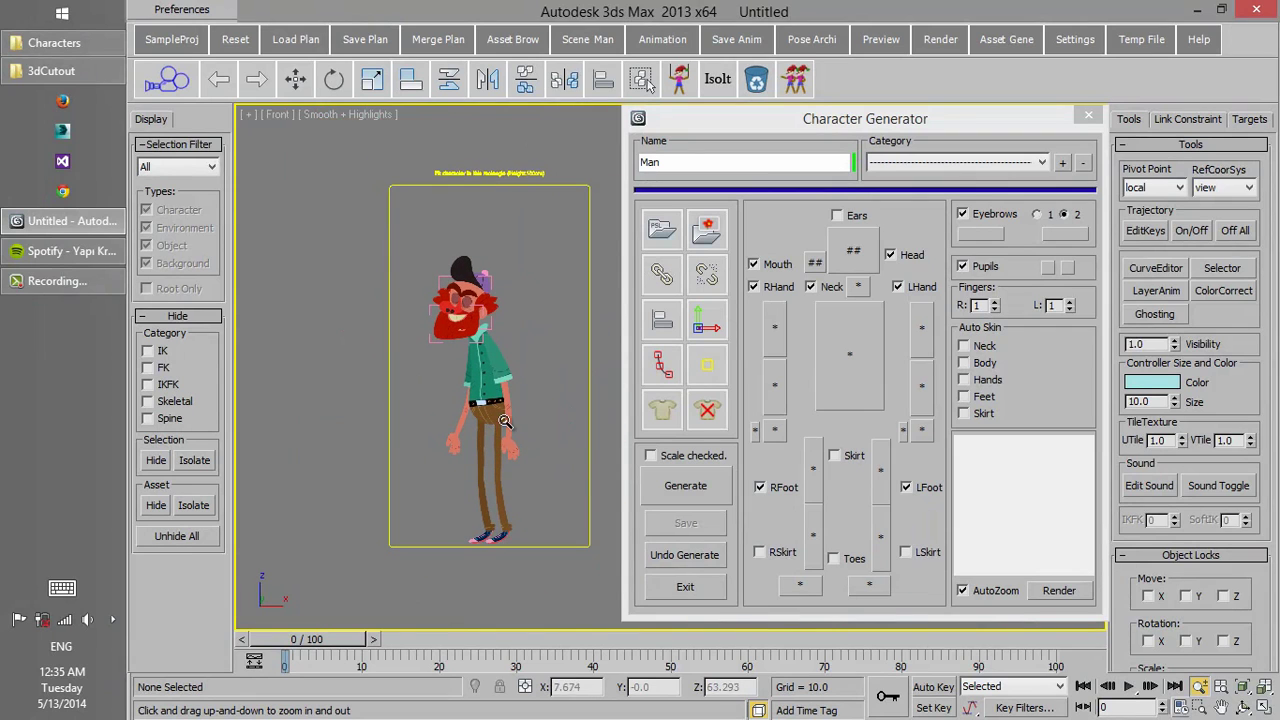
scroll(550, 333, "up", 10)
middle_click_drag(455, 292, 486, 372)
key("F3")
key("w")
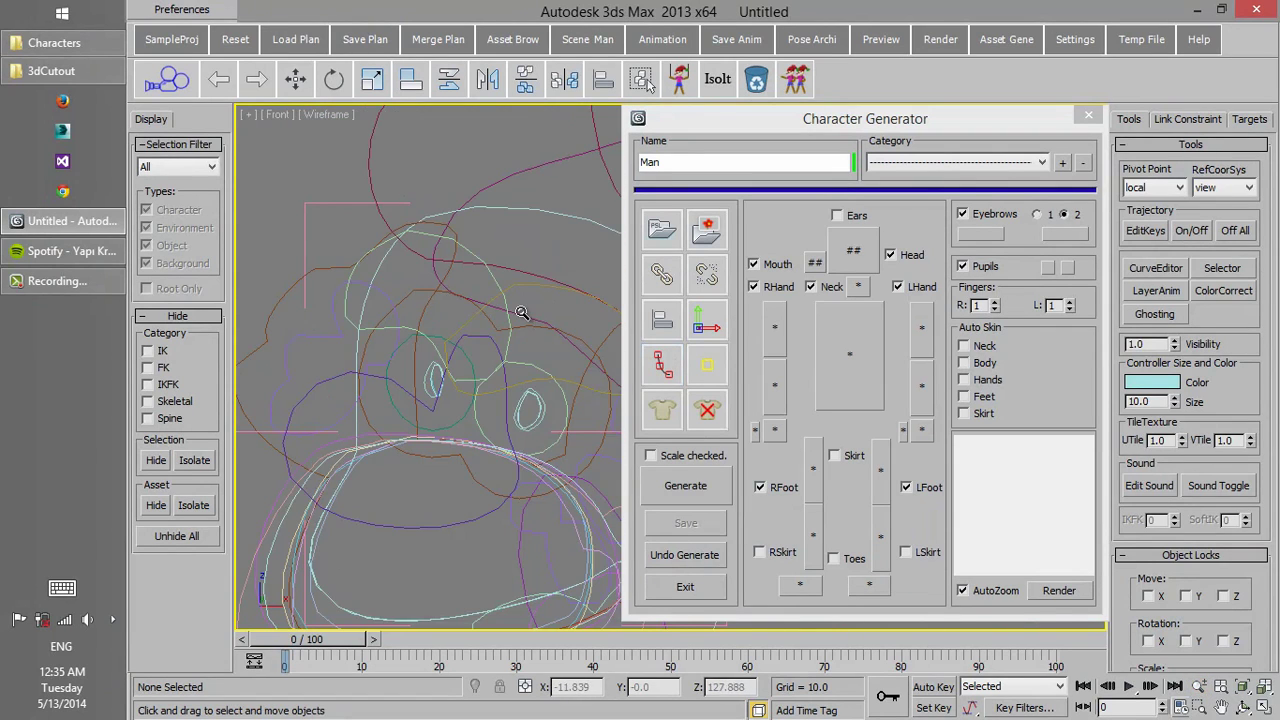
left_click(521, 285)
left_click(486, 272, "ctrl")
right_click(530, 250)
left_click(570, 219)
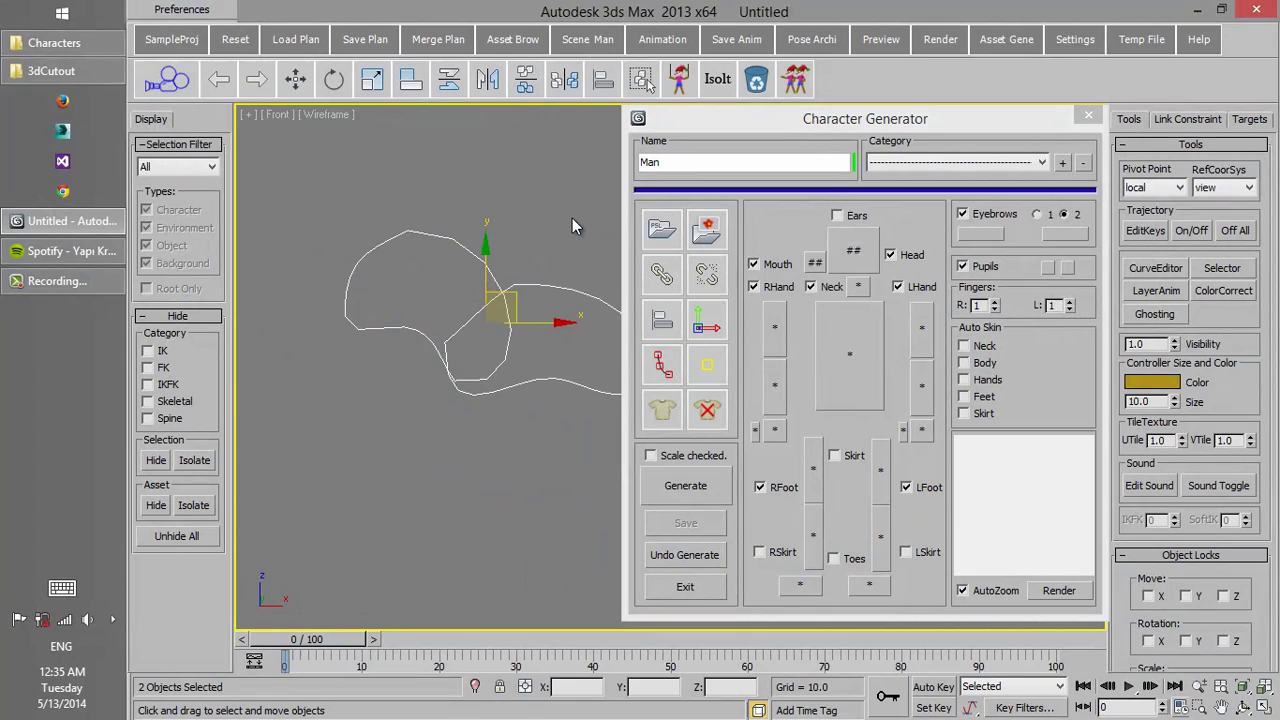
Step: Assign the two isolated eyebrow shapes to the two Eyebrows slots and unhide all objects
key("F3")
left_click(551, 238)
key("q")
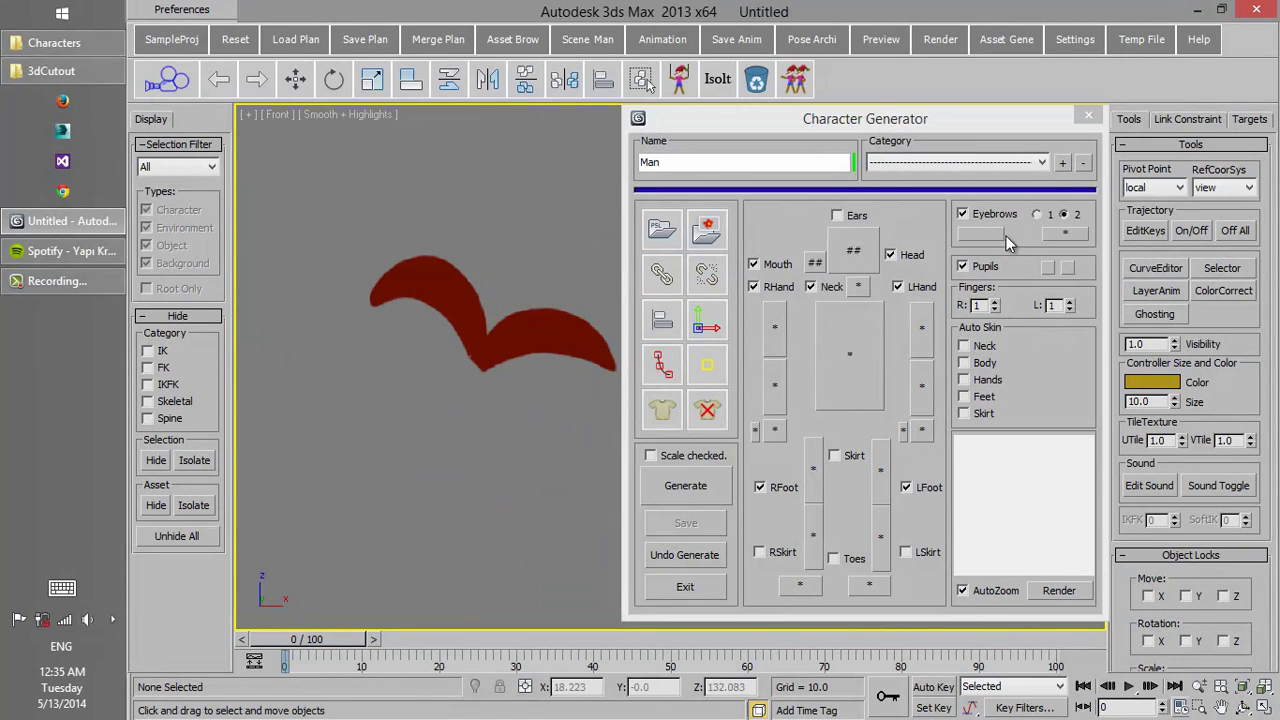
left_click(456, 292)
middle_click_drag(484, 359, 444, 268)
key("F3")
right_click(482, 351)
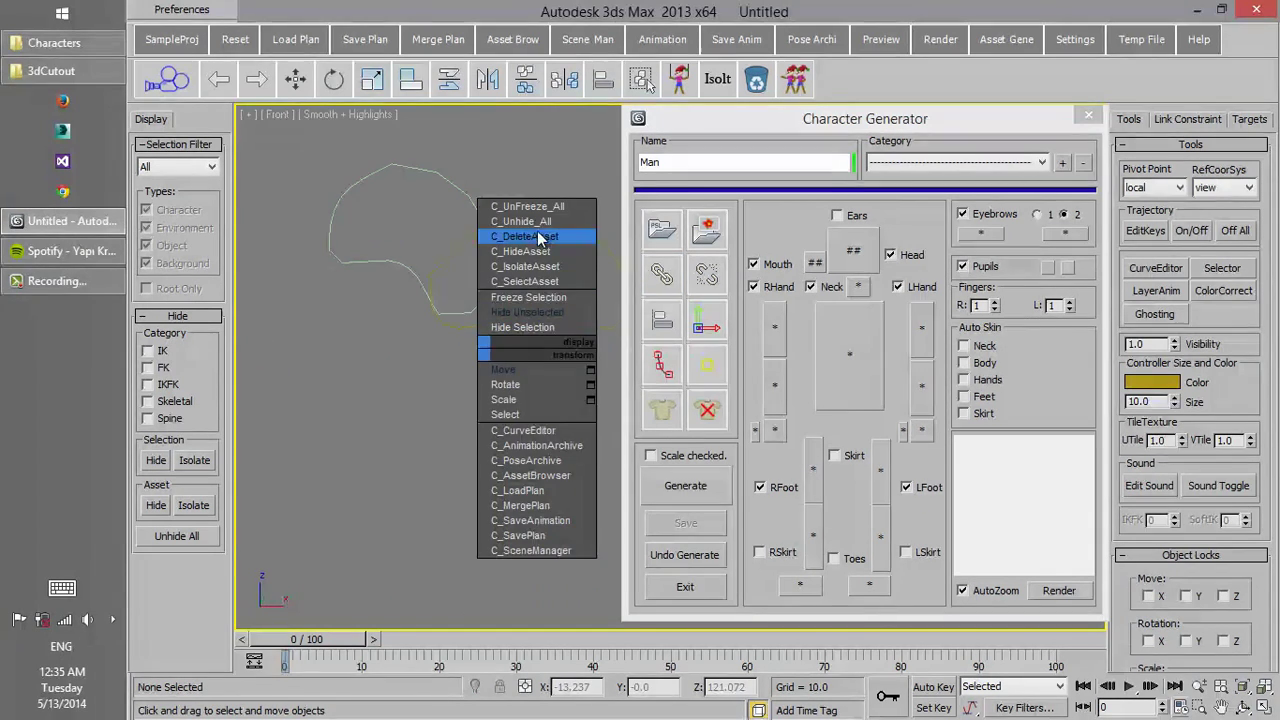
left_click(515, 229)
left_click(558, 98)
Step: Select both pupil shapes in wireframe display and hide all unselected objects
middle_click_drag(473, 391, 472, 406)
key("F3")
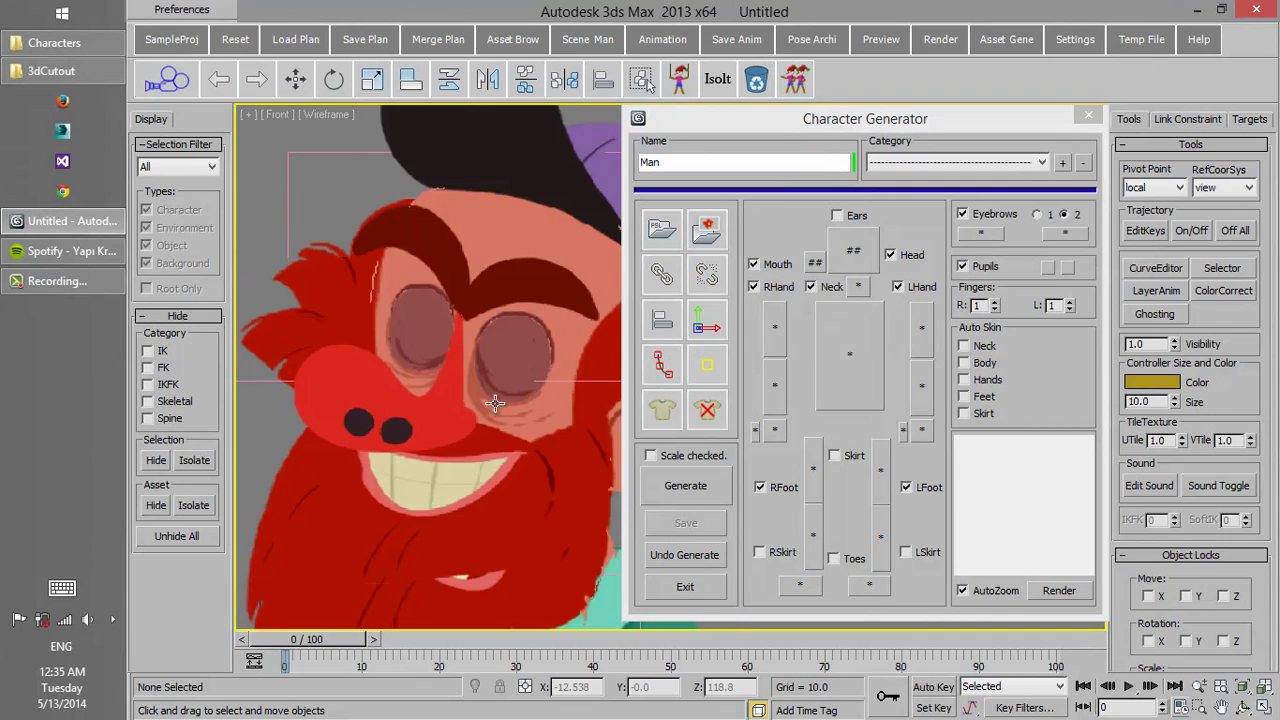
key("F3")
left_click(512, 313)
left_click(452, 306, "ctrl")
right_click(470, 298)
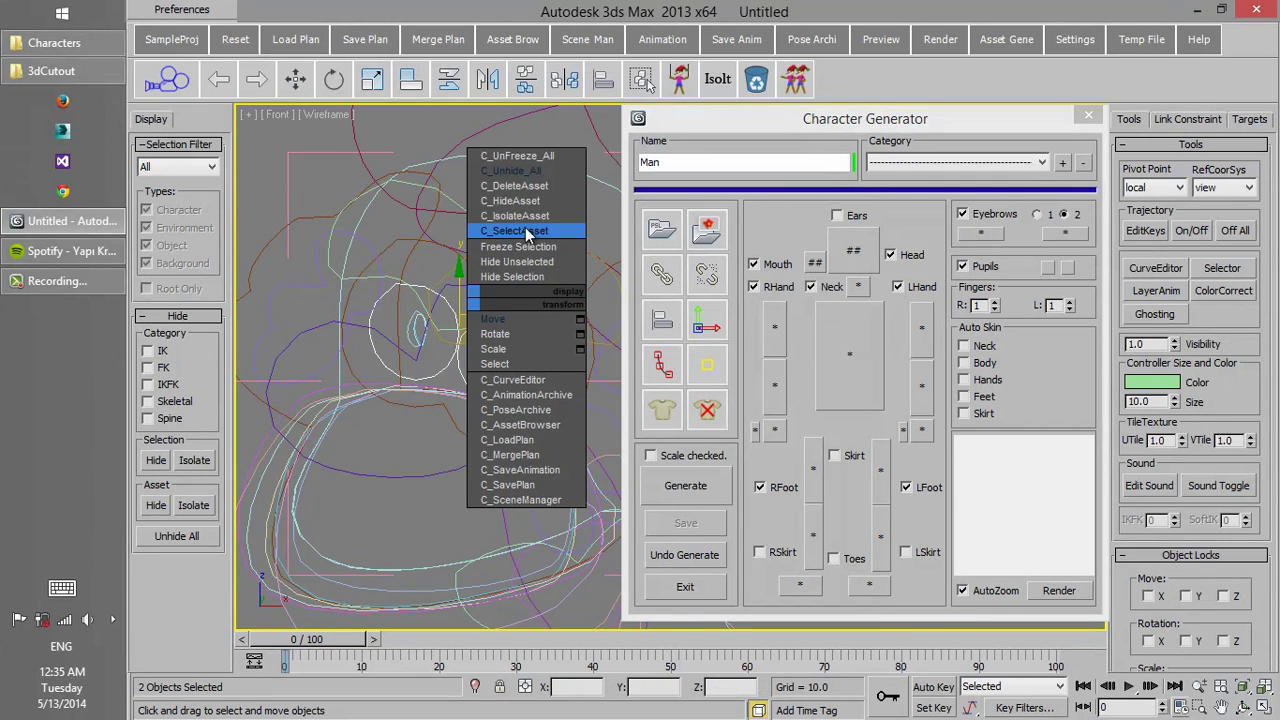
left_click(545, 261)
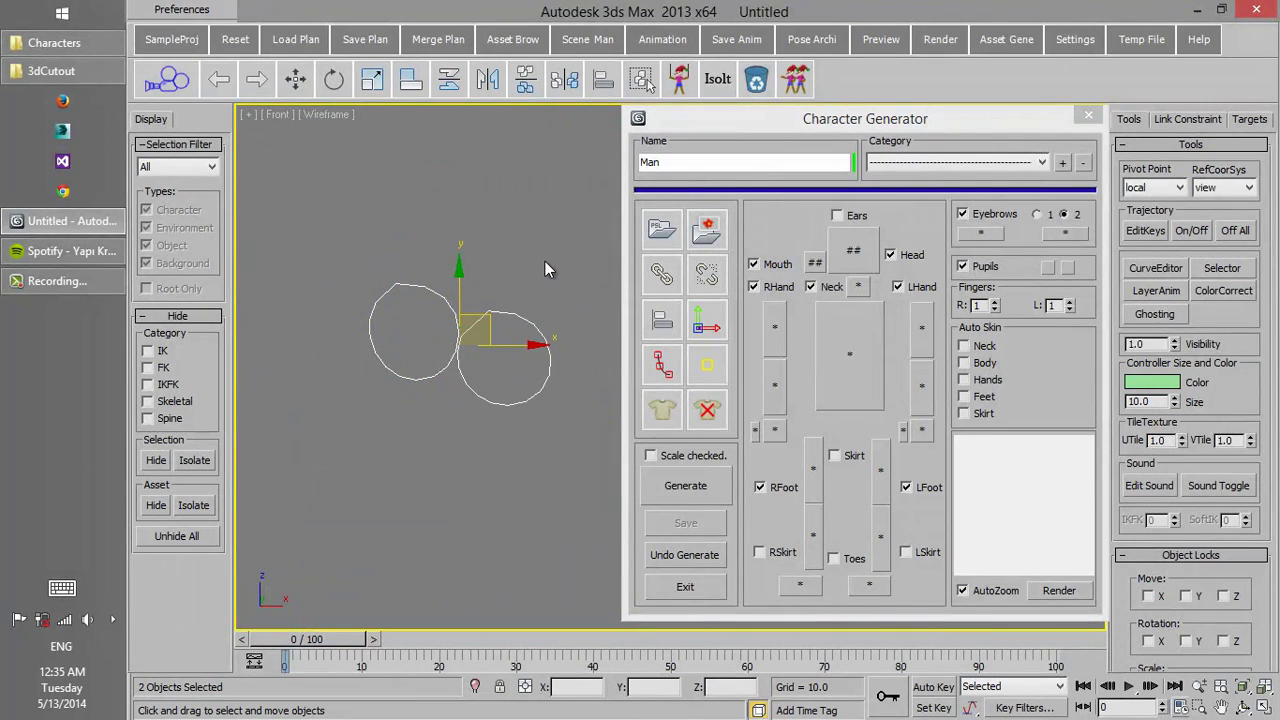
Step: Assign the two isolated pupil shapes to the Pupils slots in shaded display and unhide all objects
key("F3")
left_click(570, 296)
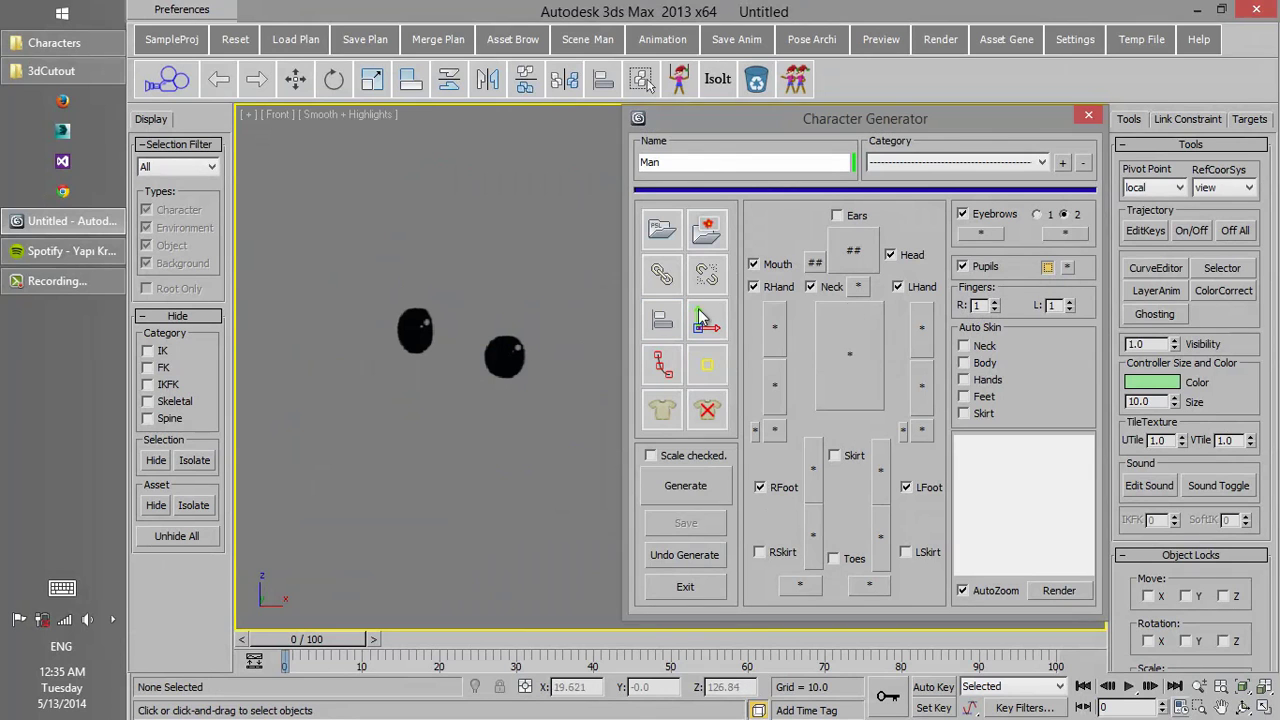
right_click(512, 298)
left_click(560, 155)
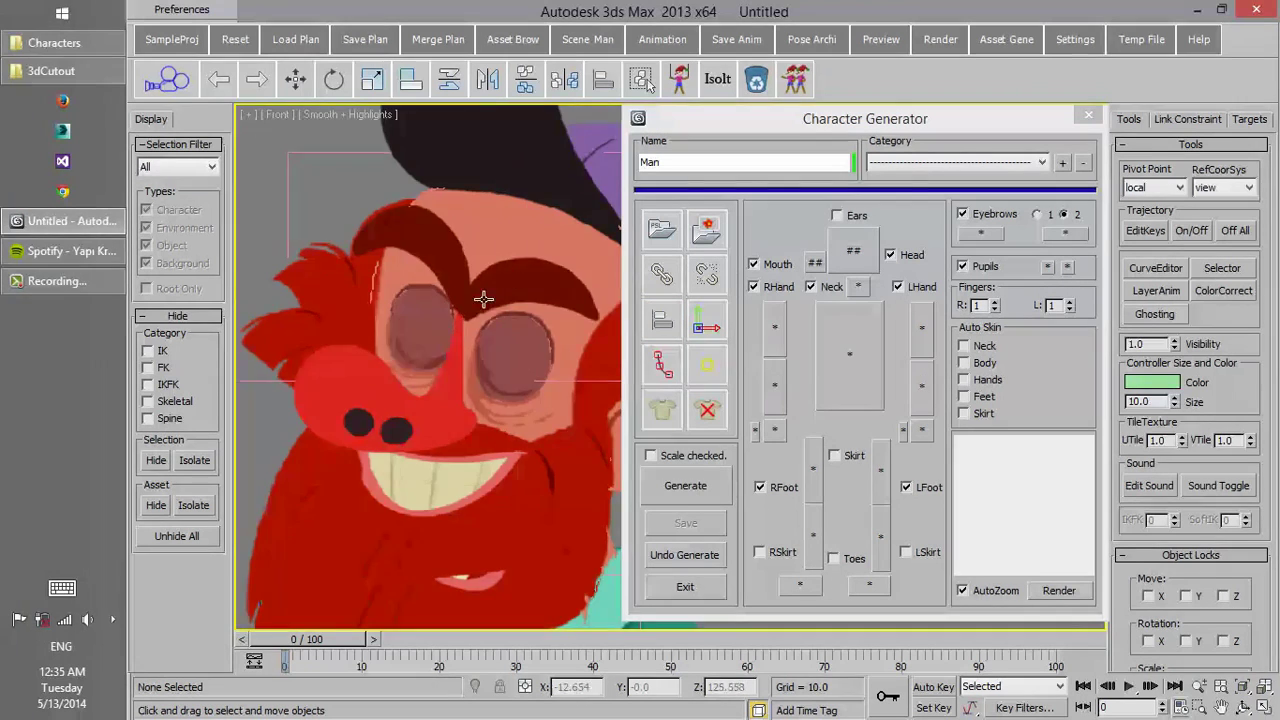
Step: Generate the character rig in the Temp category with the Scale checked option enabled
middle_click_drag(535, 343, 415, 233)
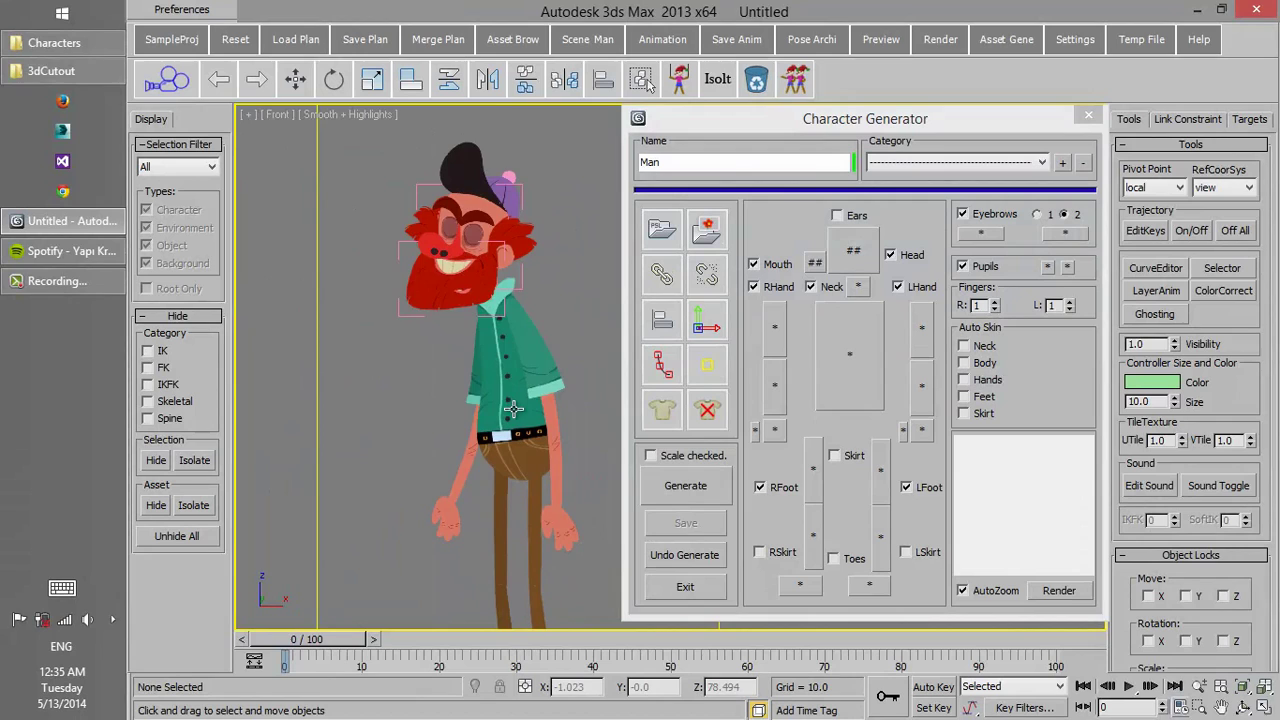
left_click(651, 455)
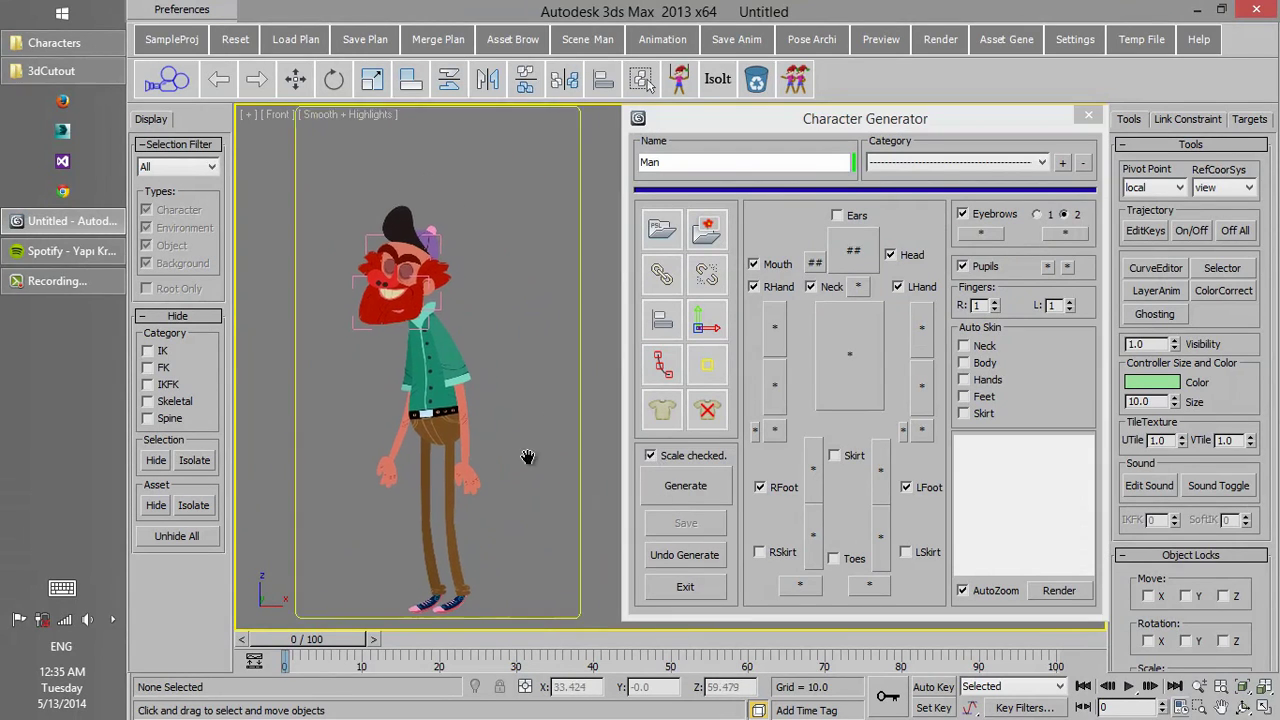
left_click(685, 485)
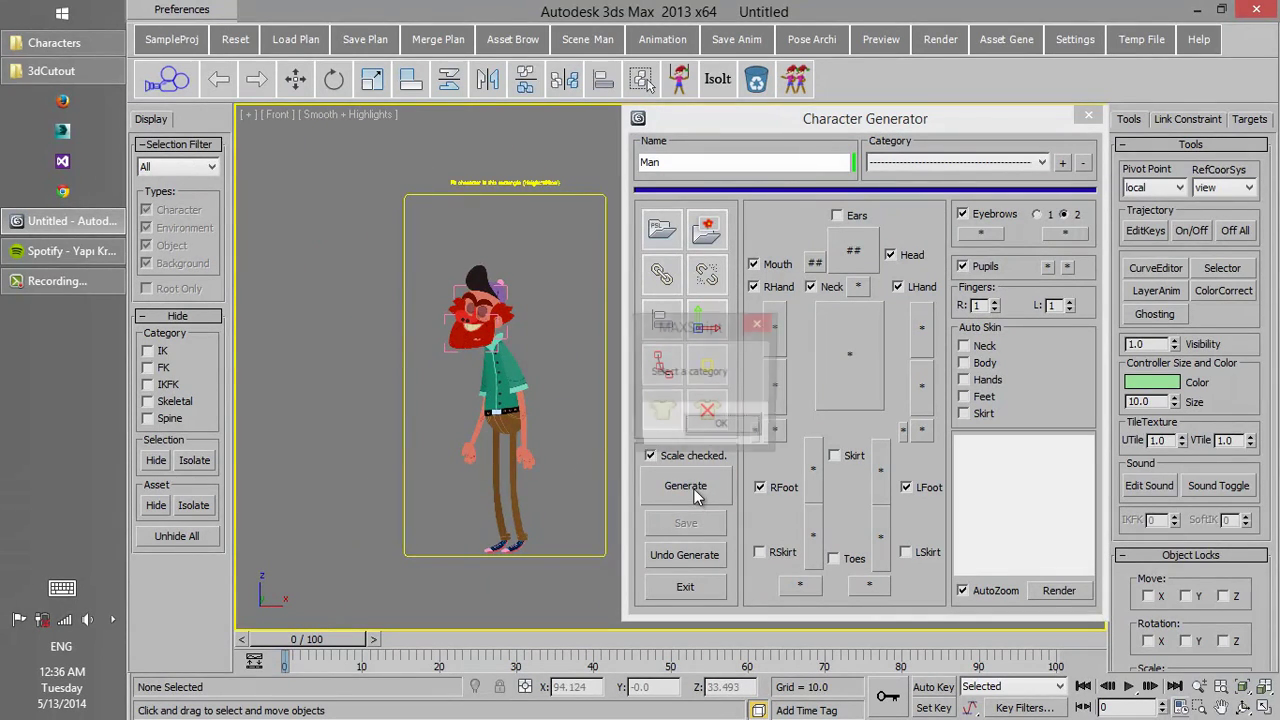
left_click(722, 432)
left_click(916, 163)
left_click(882, 190)
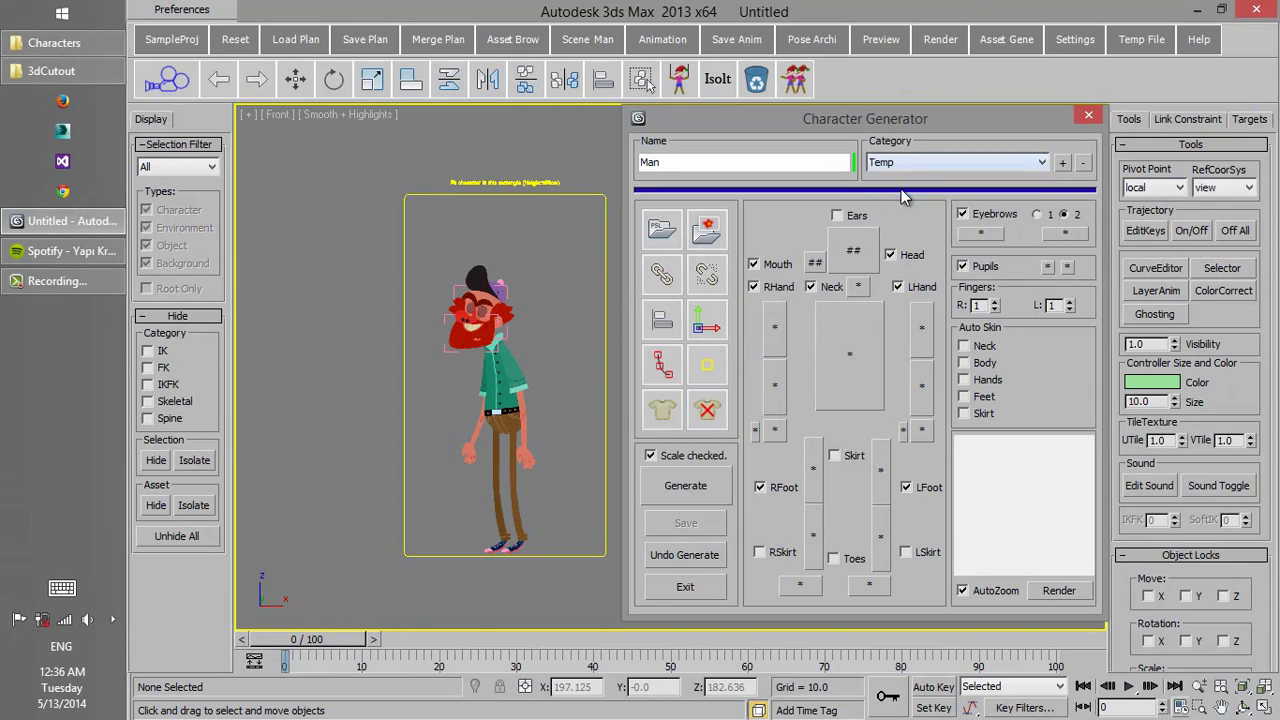
left_click(716, 486)
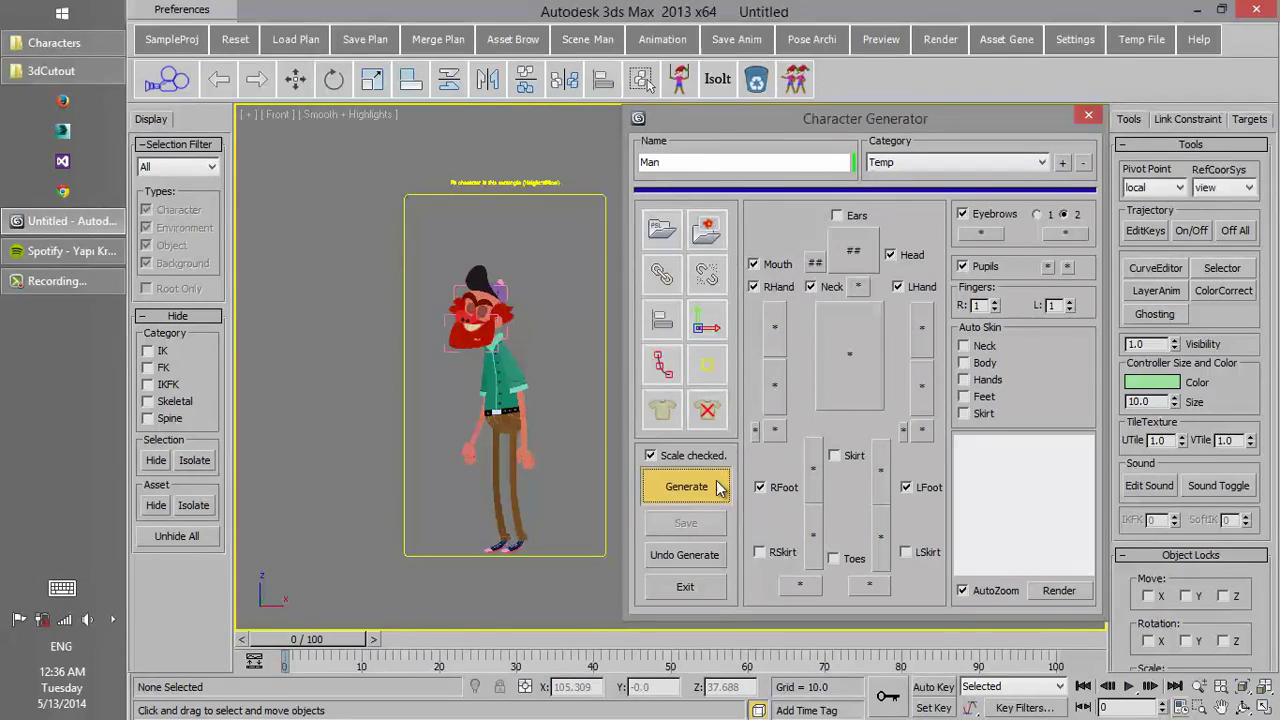
left_click(686, 487)
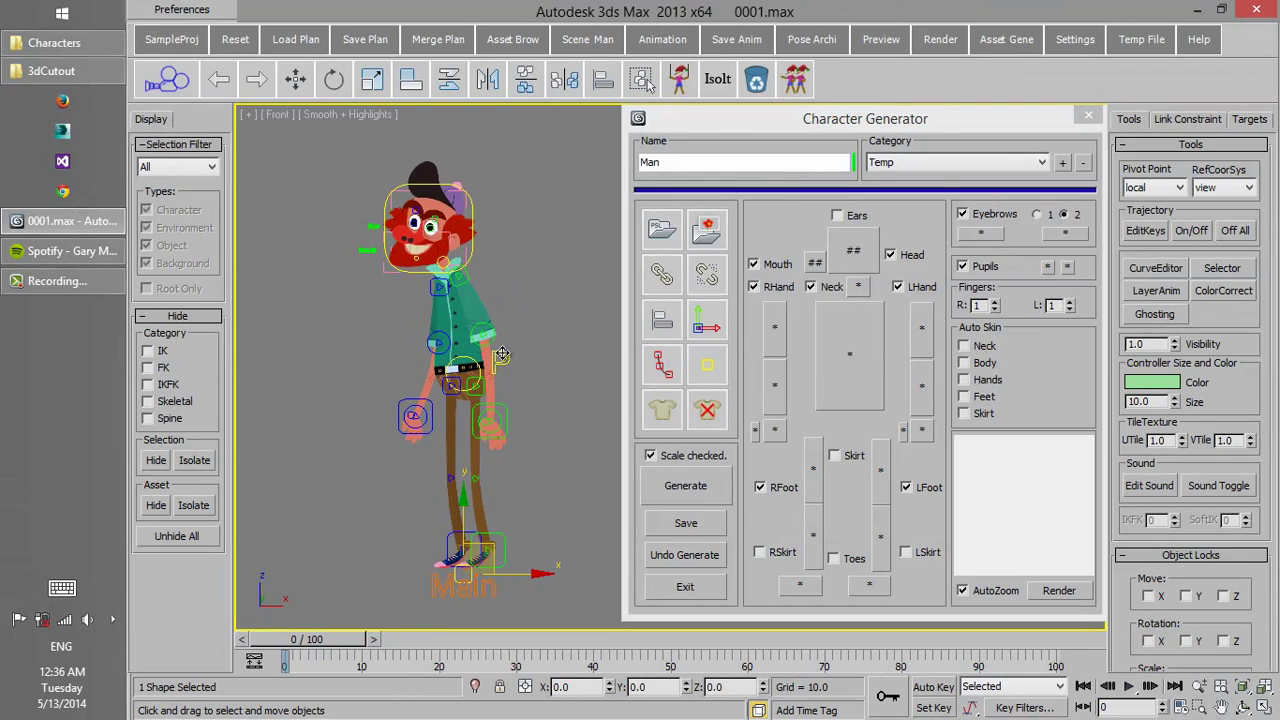
Step: Test the generated rig by moving the pelvis and foot controllers, cancelling each move
left_click_drag(490, 350, 430, 393)
right_click(430, 393)
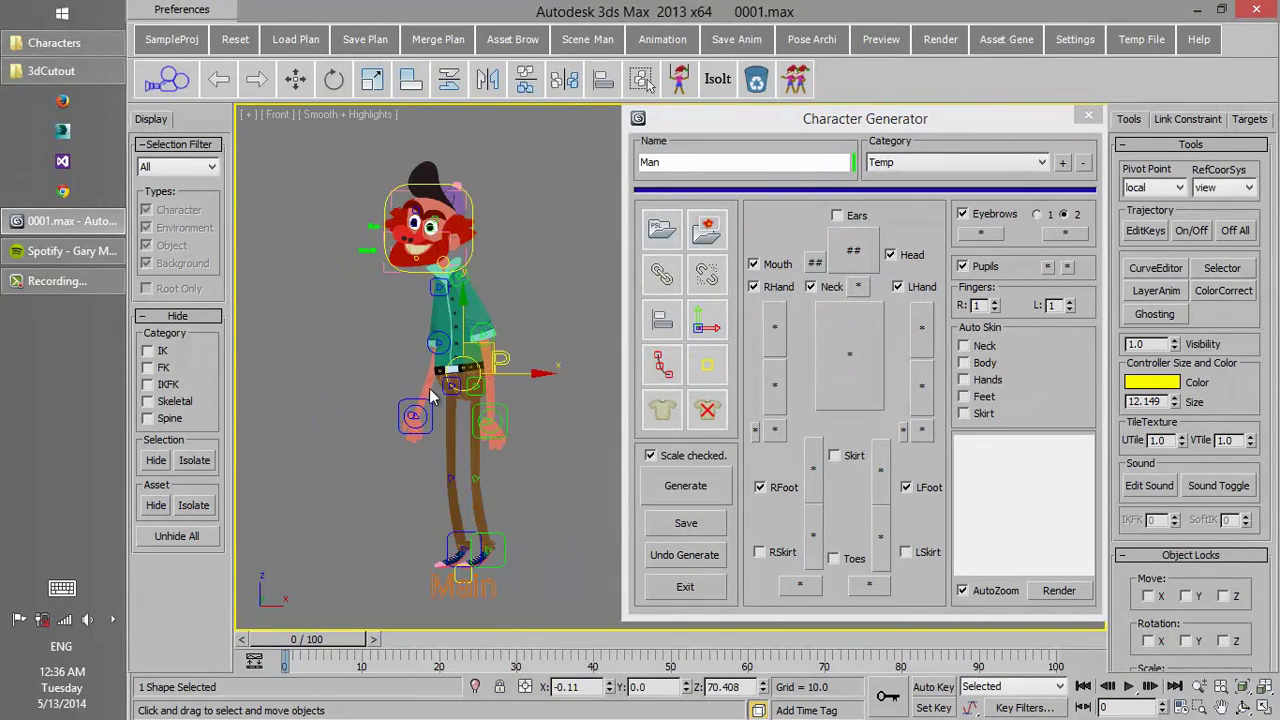
middle_click_drag(434, 394, 480, 312)
left_click_drag(552, 470, 456, 391)
right_click(521, 454)
right_click(456, 391)
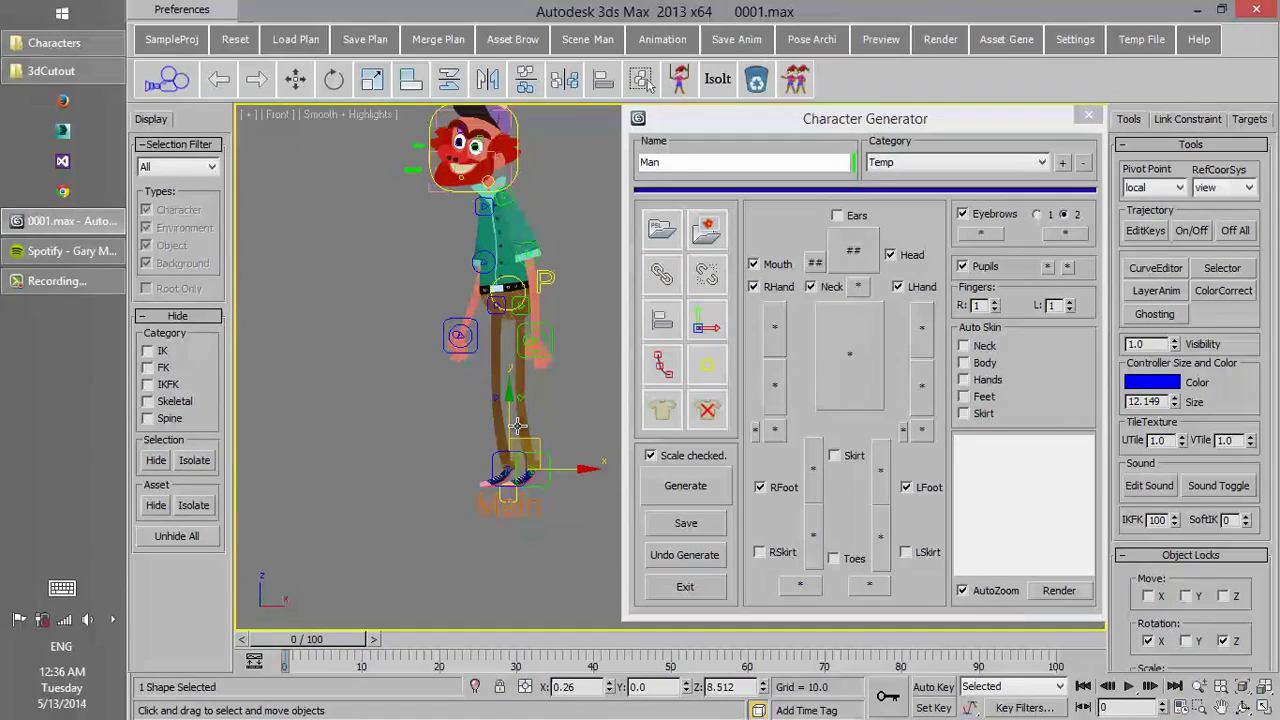
middle_click_drag(530, 427, 531, 449)
left_click_drag(534, 464, 416, 413)
right_click(416, 413)
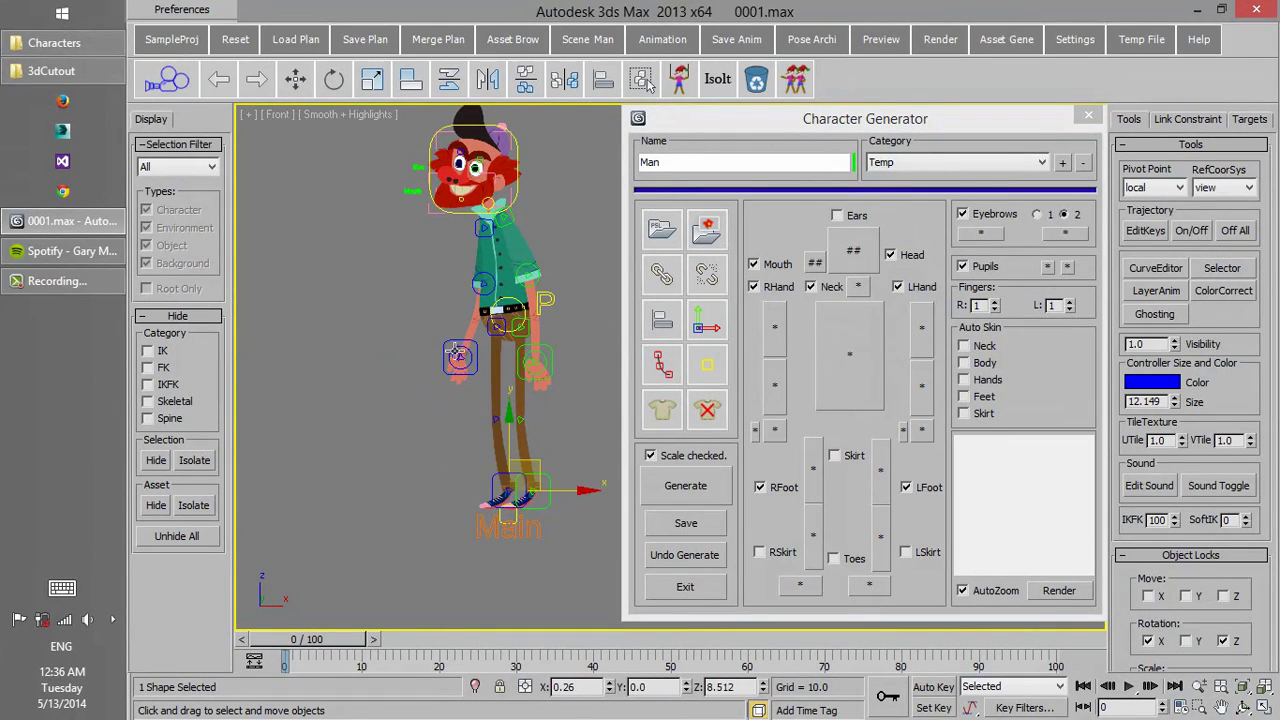
Step: Test the arms by raising the right hand controller, rotating the left elbow controller and moving the left hand controller
left_click_drag(474, 344, 453, 300)
left_click(545, 266)
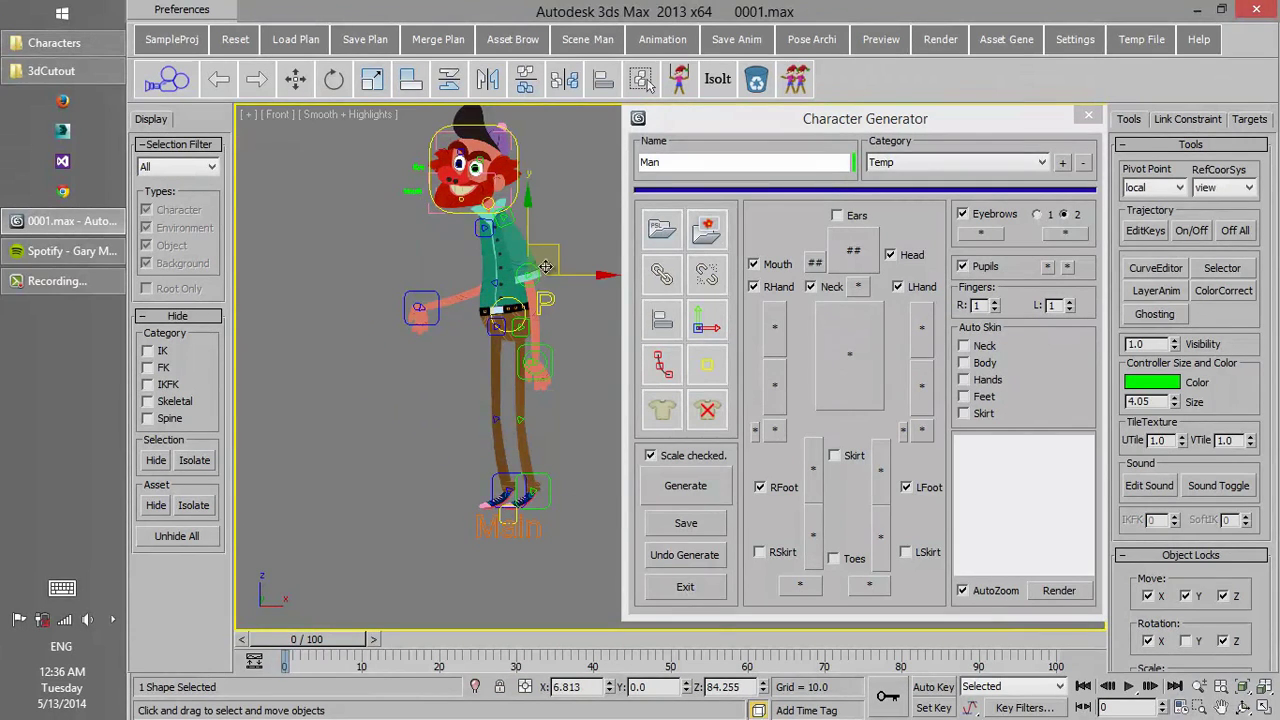
key("e")
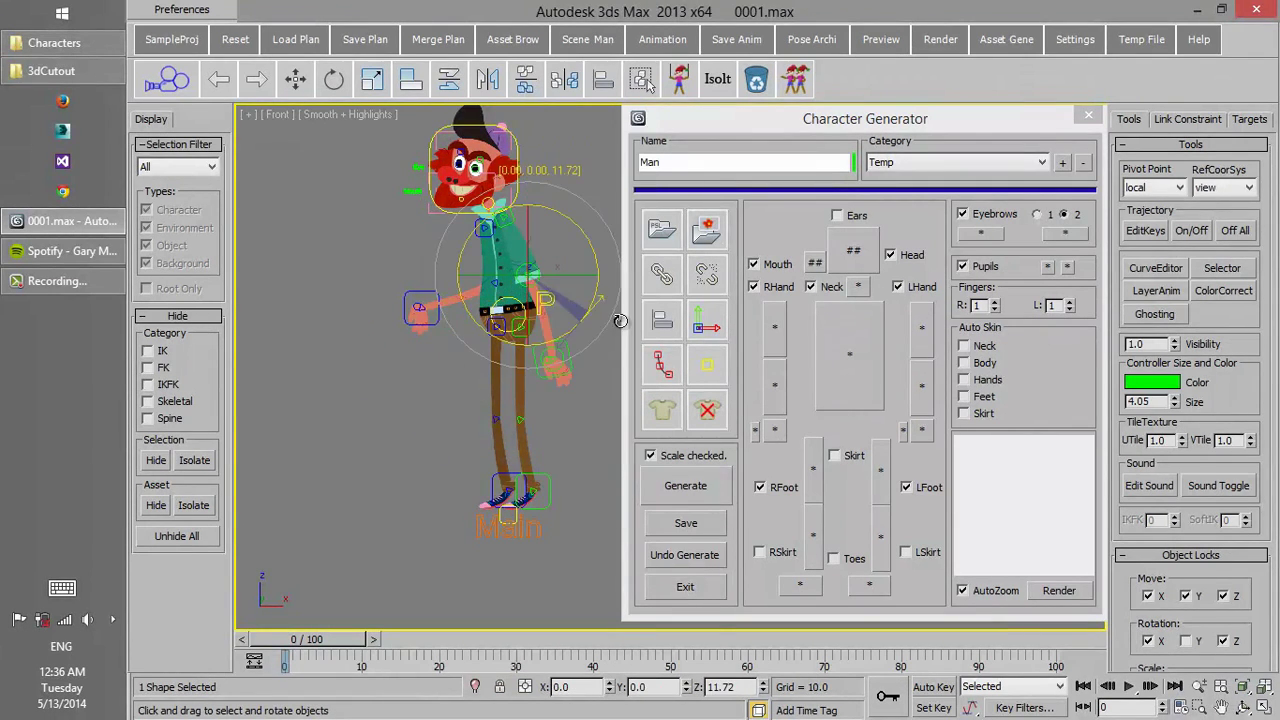
scroll(590, 312, "up", 4)
middle_click_drag(470, 288, 558, 349)
left_click_drag(505, 401, 489, 371)
right_click(488, 368)
left_click(513, 370)
scroll(475, 335, "down", 2)
middle_click_drag(450, 320, 443, 400)
middle_click_drag(411, 293, 469, 358)
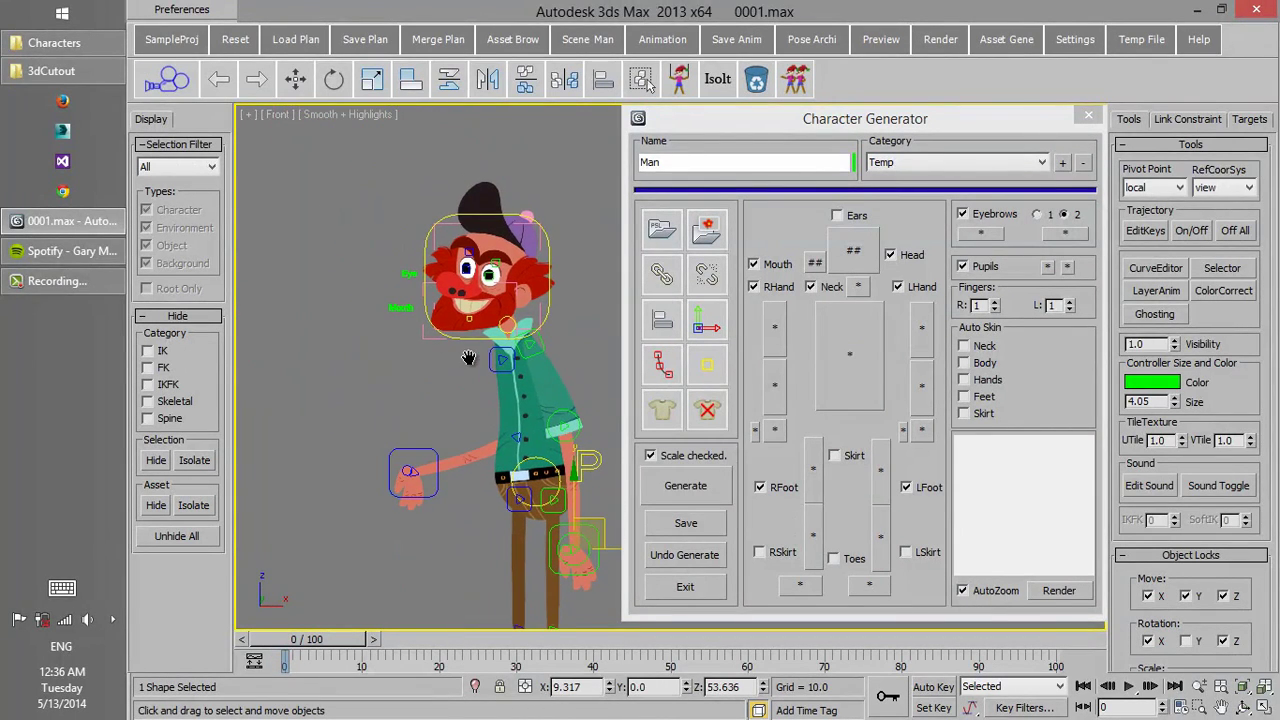
Step: Test the head controller and the small face controllers with trial moves, cancelling each one
left_click_drag(546, 313, 415, 273)
right_click(415, 273)
scroll(540, 346, "up", 2)
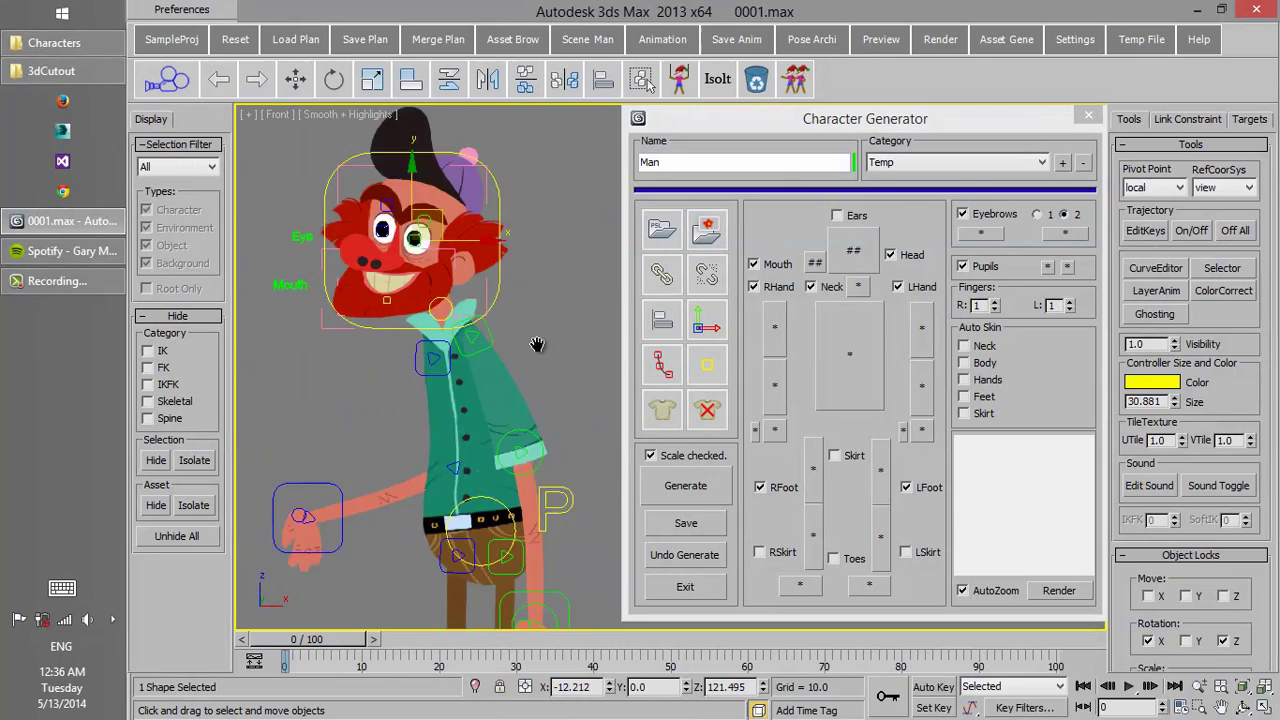
middle_click_drag(540, 346, 622, 386)
left_click(525, 340)
right_click(524, 340)
left_click(586, 349)
mouse_move(540, 300)
left_mouse_down()
mouse_move(418, 221)
mouse_move(562, 292)
mouse_move(526, 280)
left_mouse_up()
right_click(526, 280)
middle_click_drag(526, 300, 489, 124)
Step: Undo the character generation to return to the unrigged shapes
left_click(690, 556)
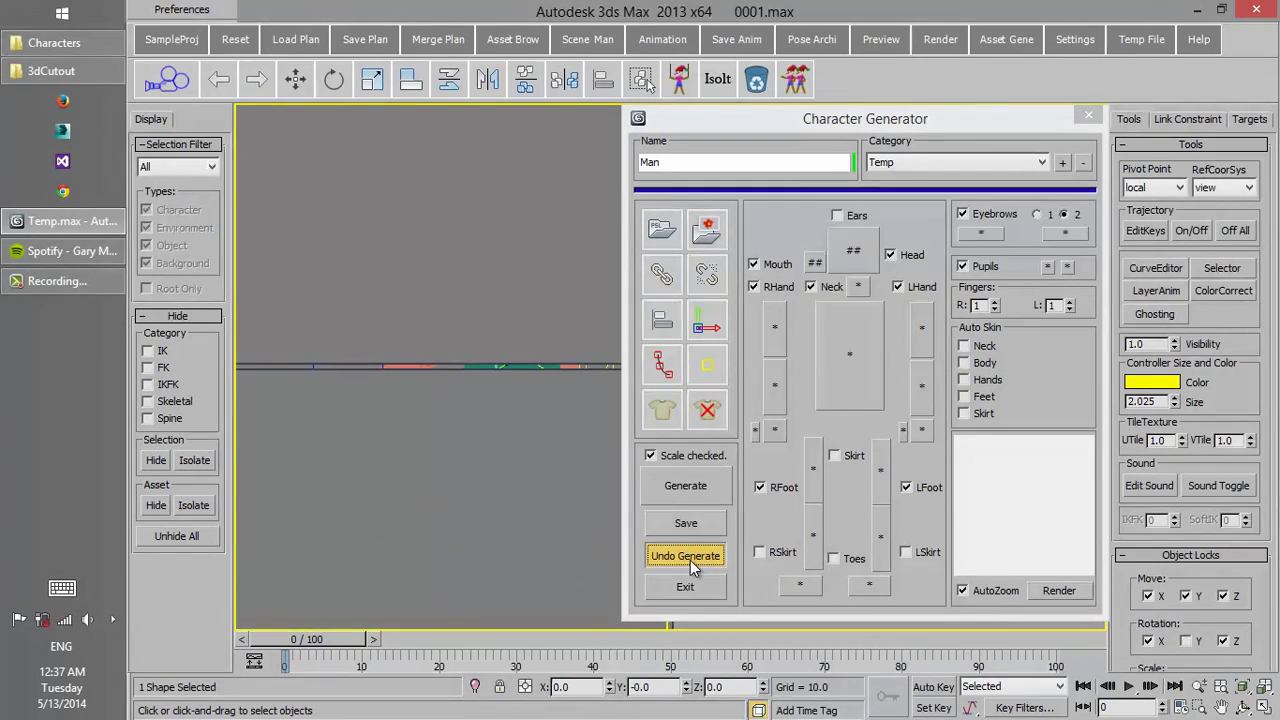
scroll(483, 316, "up", 8)
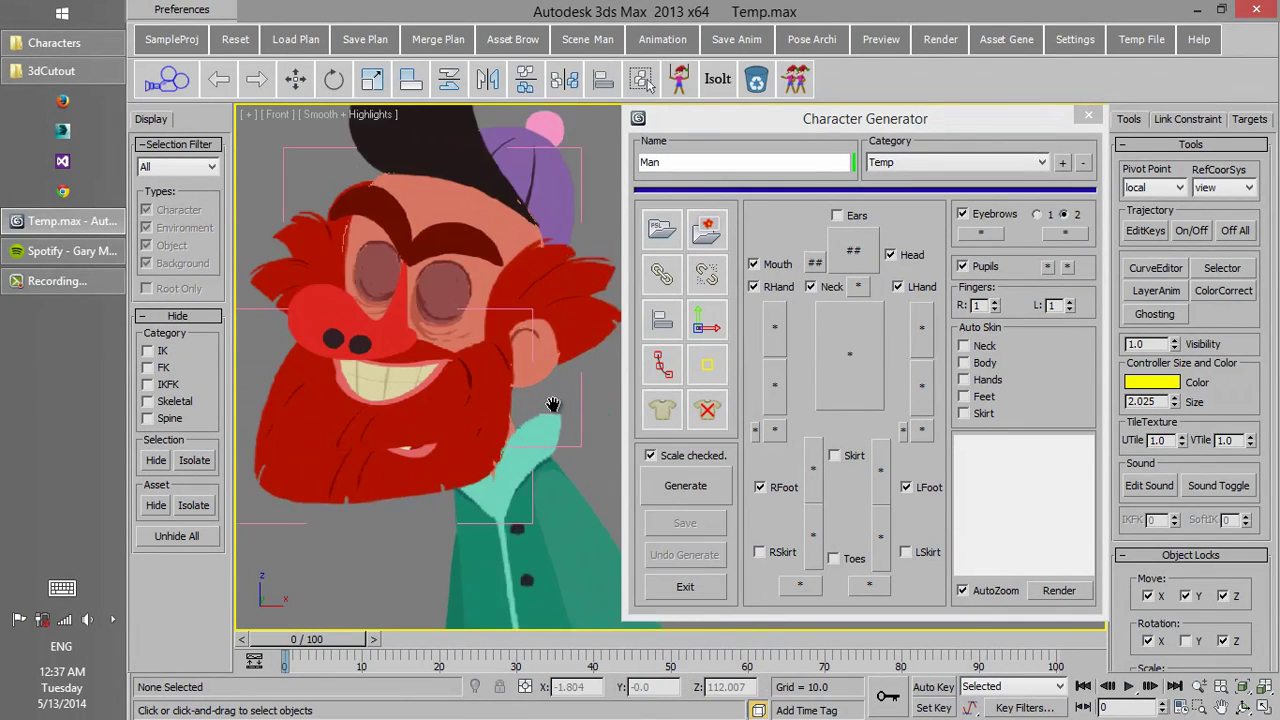
Step: Isolate the neck shape and move its pivot point down toward the shape's lower end
key("F3")
left_click(468, 385)
right_click(468, 385)
left_click(516, 342)
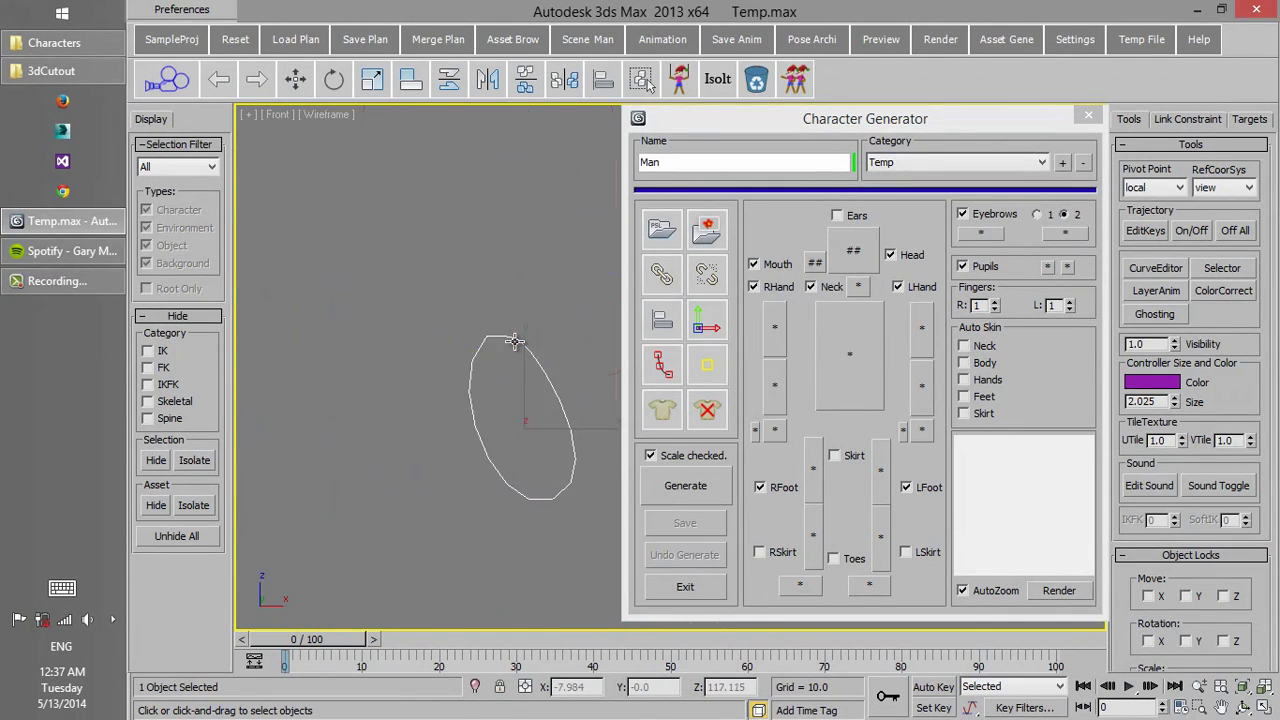
key("F3")
right_click(516, 333)
left_click(535, 348)
left_click_drag(551, 398, 563, 430)
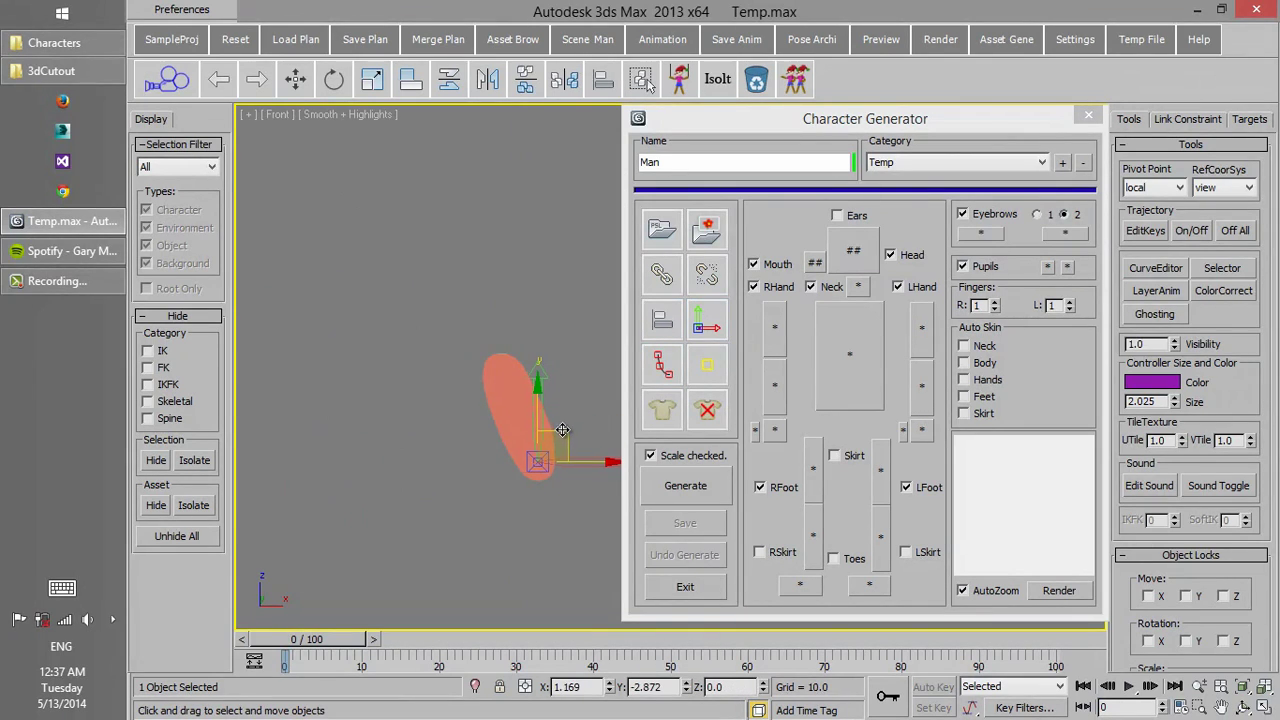
Step: Unfreeze and unhide all of the remaining character shapes
right_click(532, 349)
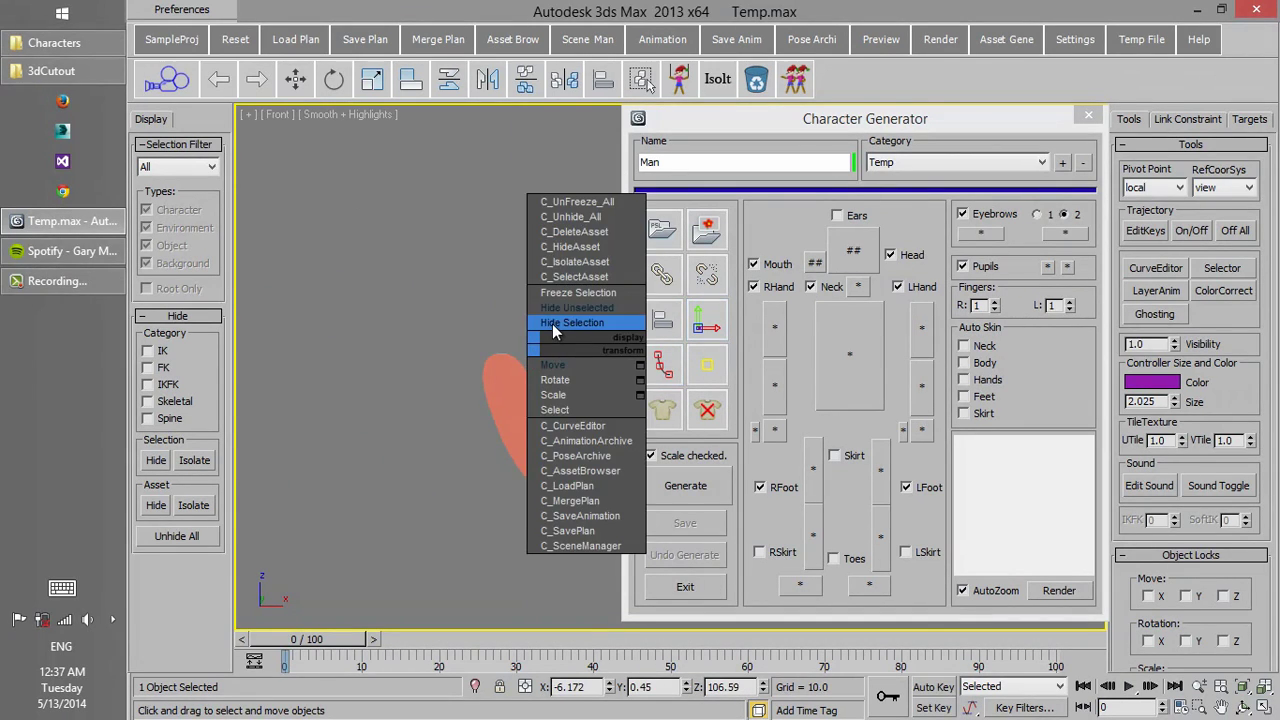
left_click(583, 207)
right_click(526, 259)
left_click(570, 127)
scroll(530, 320, "down", 6)
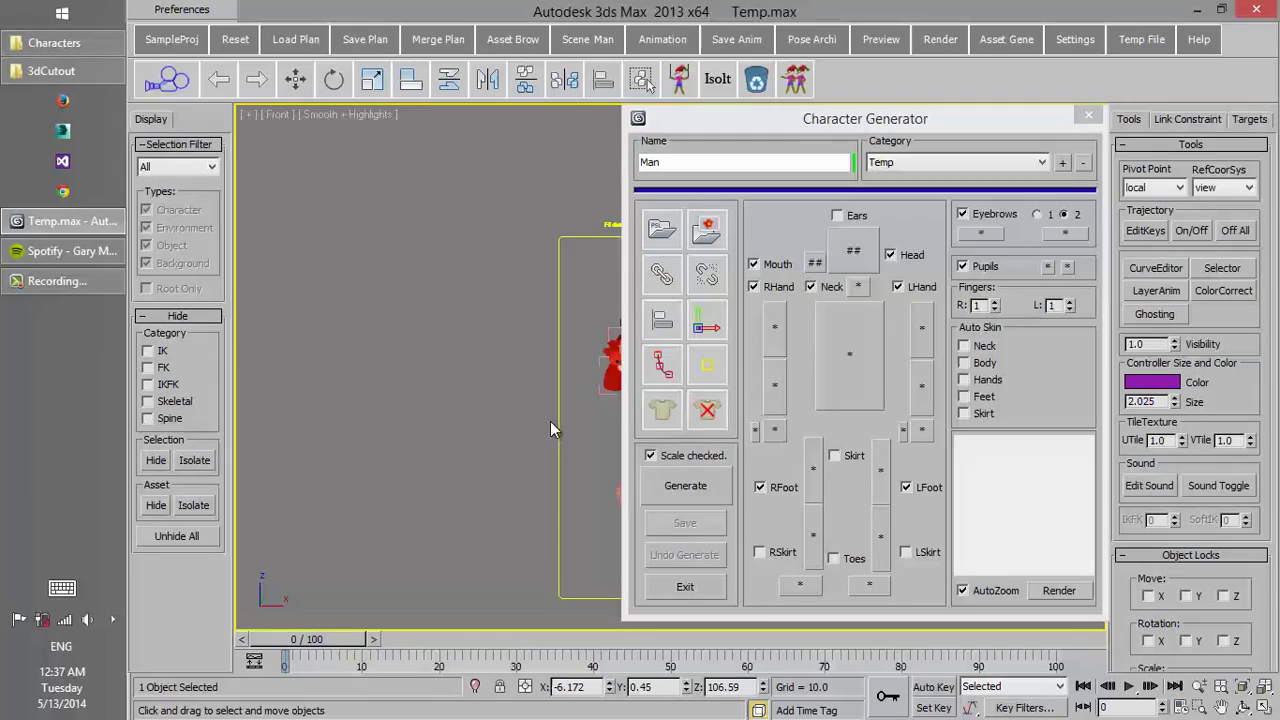
middle_click_drag(549, 420, 387, 364)
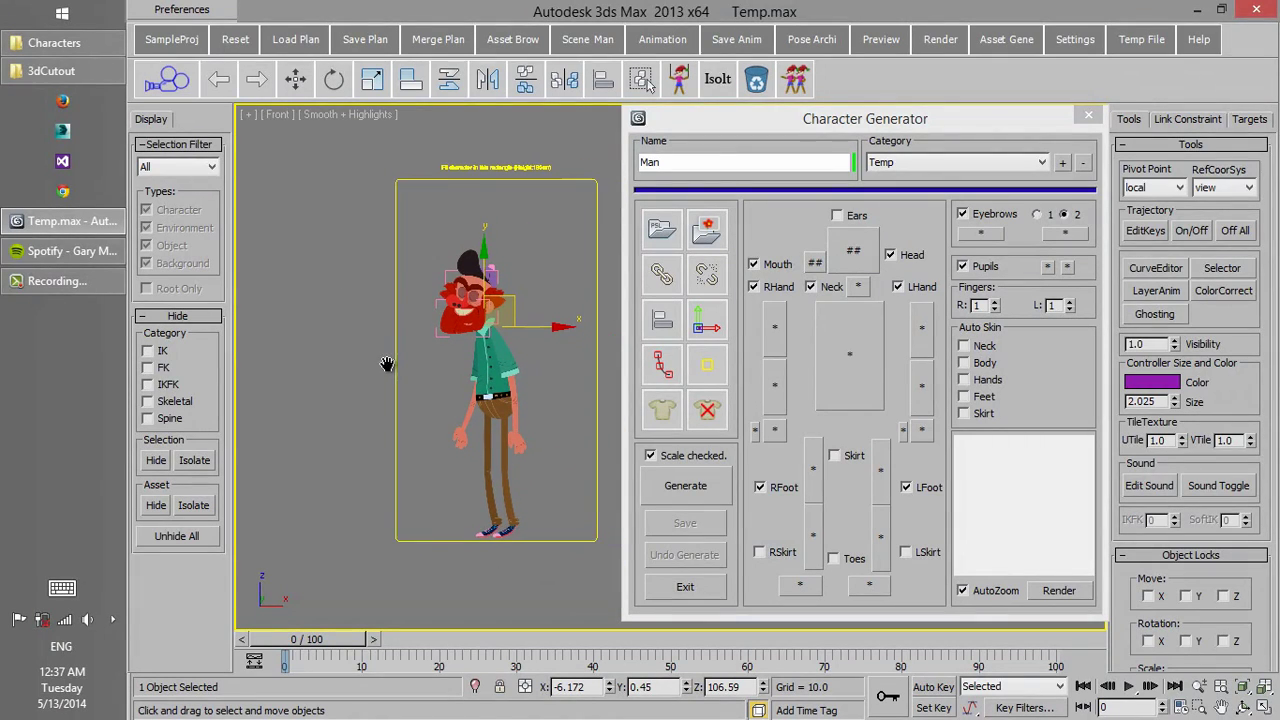
Step: Generate the character rig and test it by moving the pelvis and left knee controllers
left_click(686, 490)
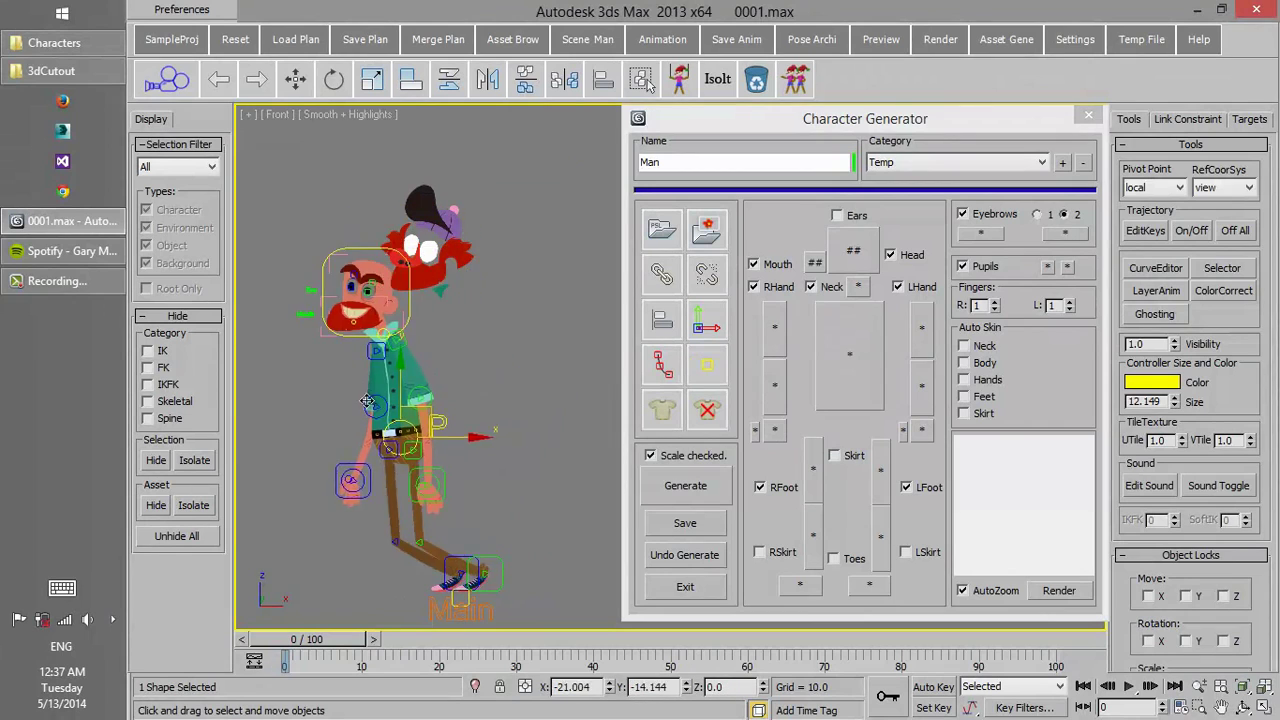
middle_click_drag(453, 495, 450, 446)
scroll(450, 446, "up", 2)
left_click_drag(477, 455, 518, 469)
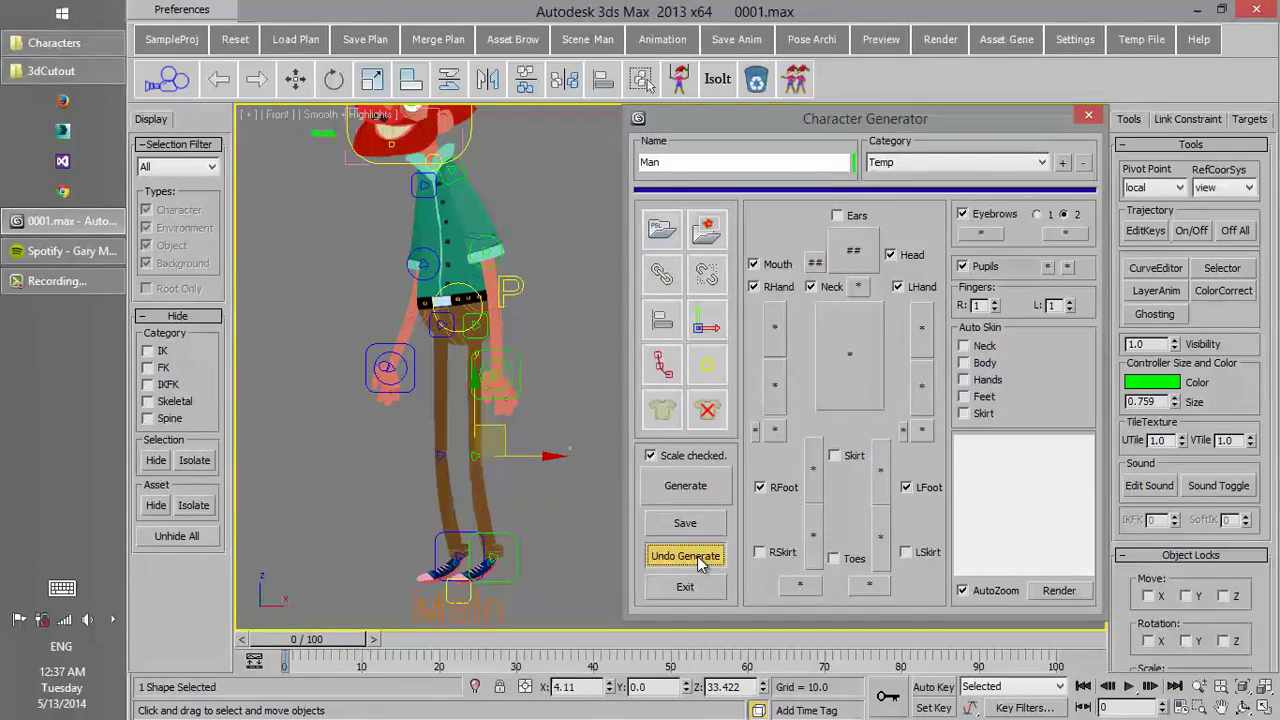
Step: Undo the generation and regenerate the character with Auto Skin enabled for the feet
left_click(686, 555)
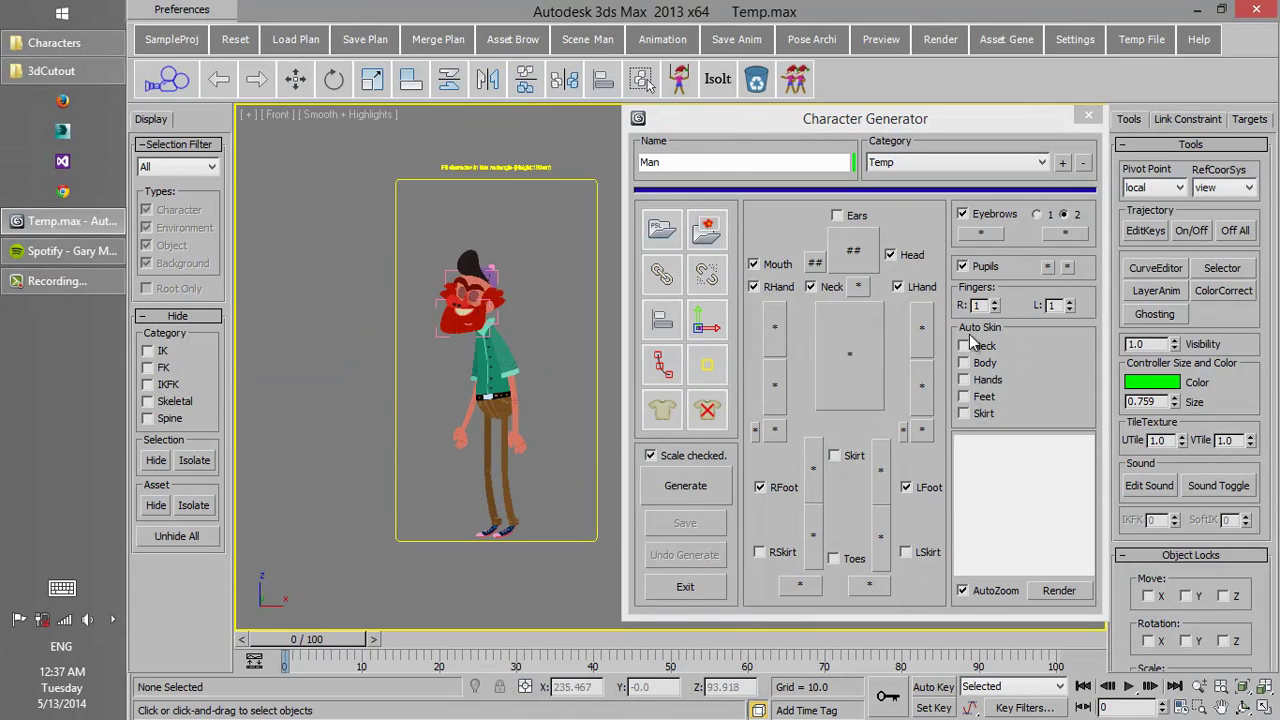
left_click(964, 397)
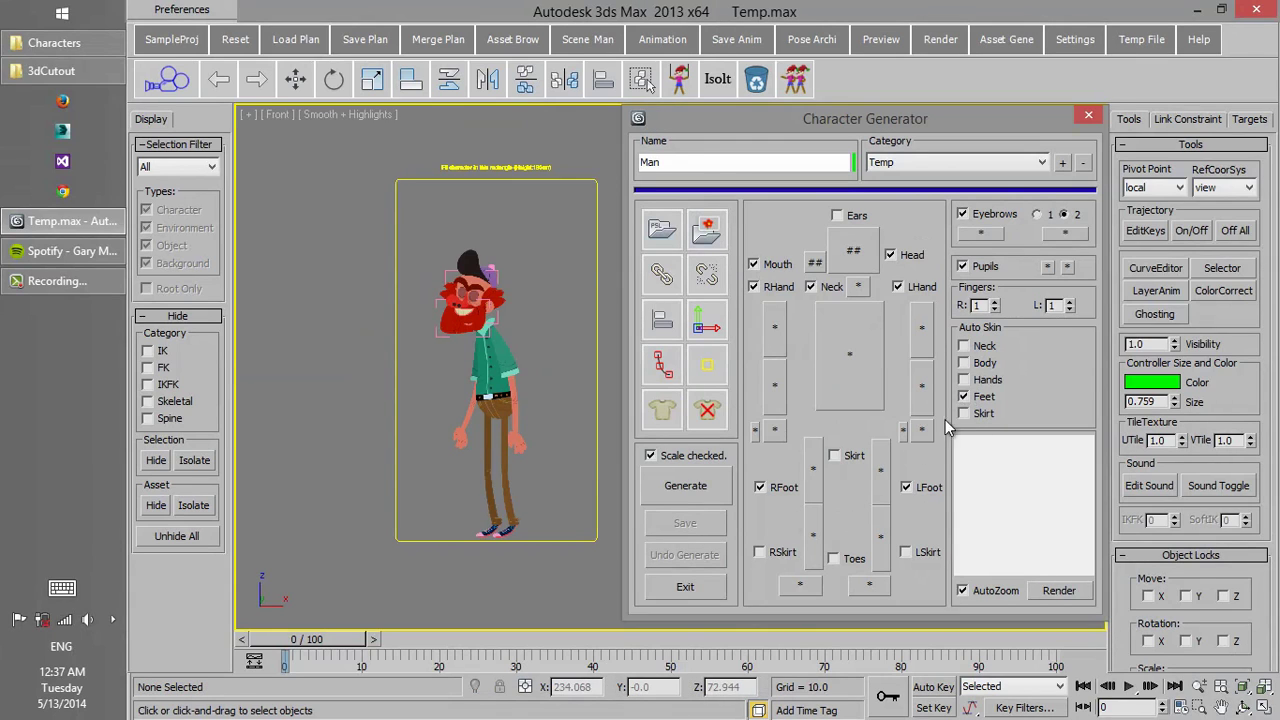
left_click(700, 490)
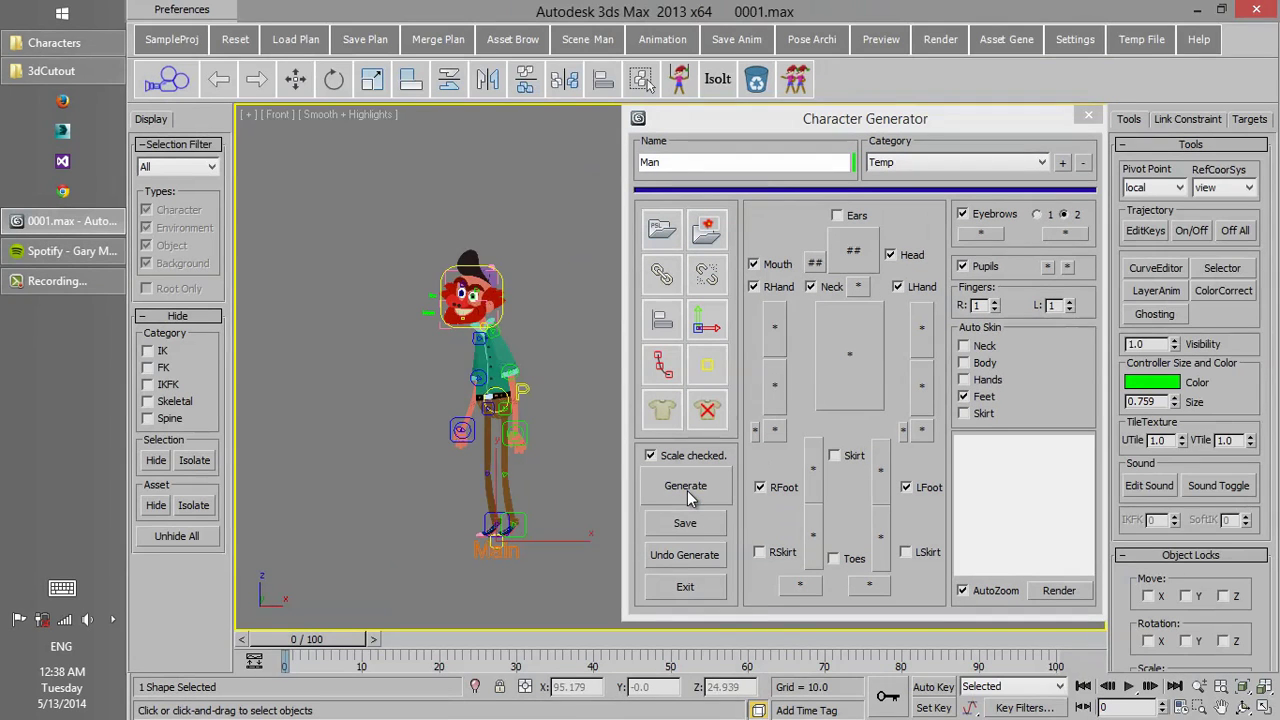
Step: Test the skinned left leg by moving its foot, ankle and knee controllers
middle_click_drag(528, 418, 574, 384)
scroll(574, 384, "up", 4)
right_click(532, 407)
middle_click_drag(488, 419, 531, 412)
left_click_drag(468, 424, 457, 420)
key("ctrl+z")
middle_click_drag(524, 527, 553, 443)
left_click_drag(551, 452, 320, 546)
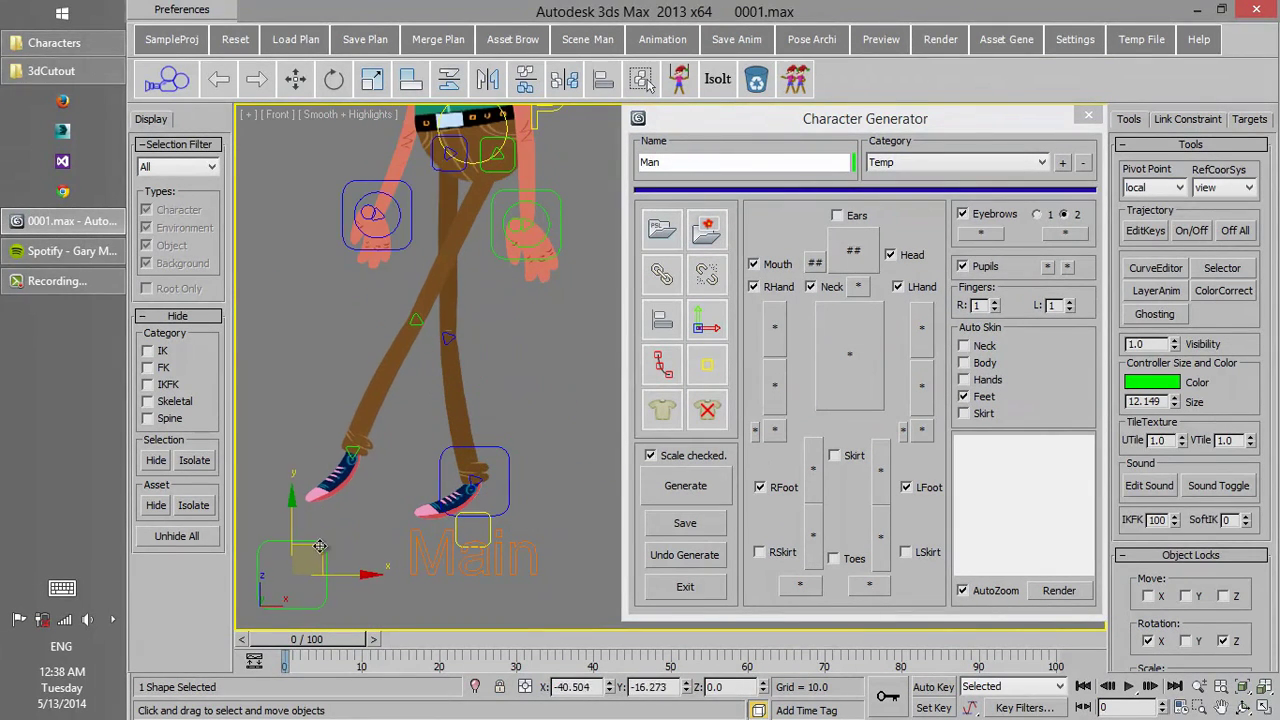
left_click_drag(352, 452, 314, 514)
left_click_drag(414, 320, 346, 374)
Step: Test the left arm with a trial move of the elbow controller and undo it
scroll(408, 432, "down", 4)
middle_click_drag(410, 434, 354, 503)
scroll(388, 381, "up", 4)
middle_click_drag(389, 381, 432, 444)
left_click_drag(442, 294, 510, 278)
key("ctrl+z")
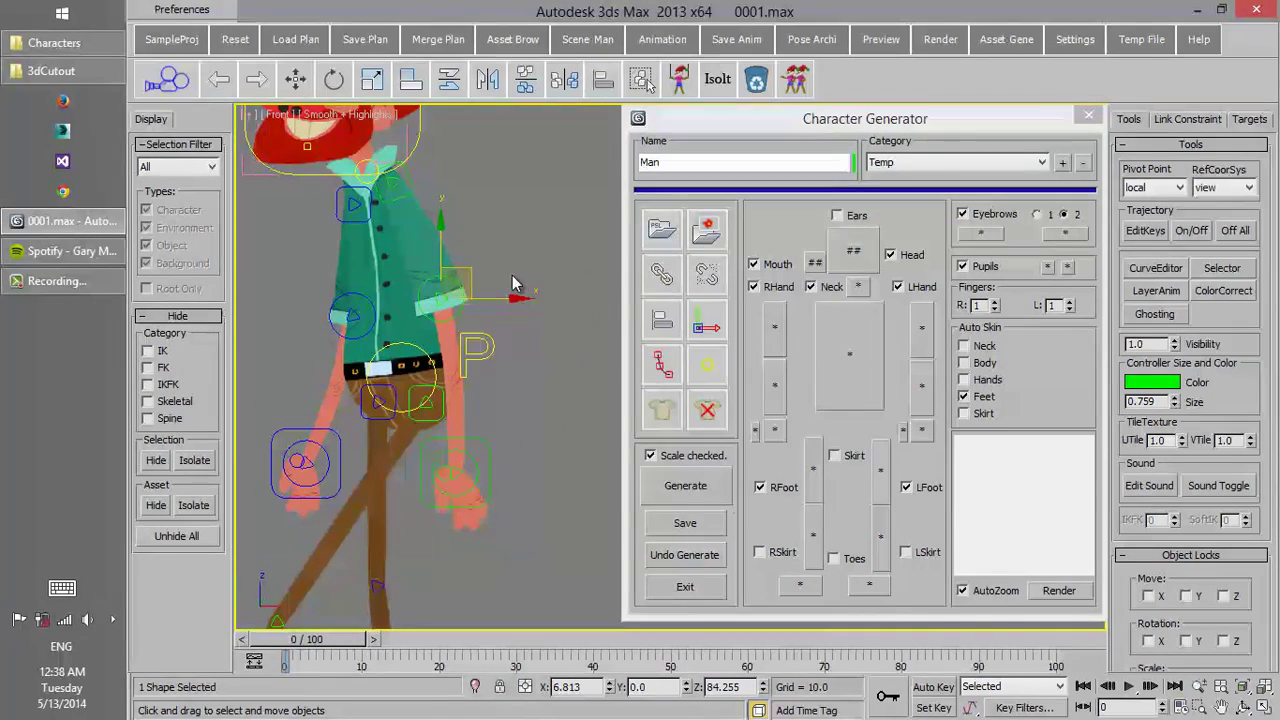
Step: Undo the generation and regenerate the character with Auto Skin enabled for the neck, body, hands and feet
left_click(703, 553)
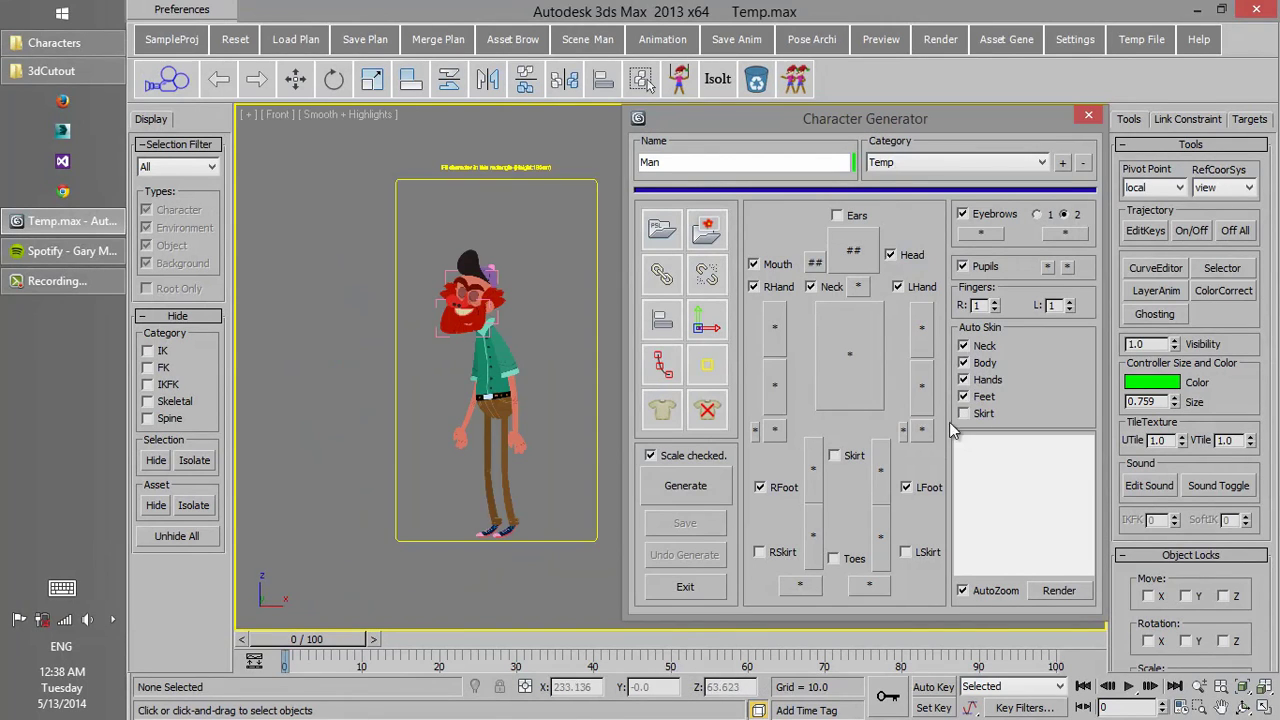
left_click(682, 489)
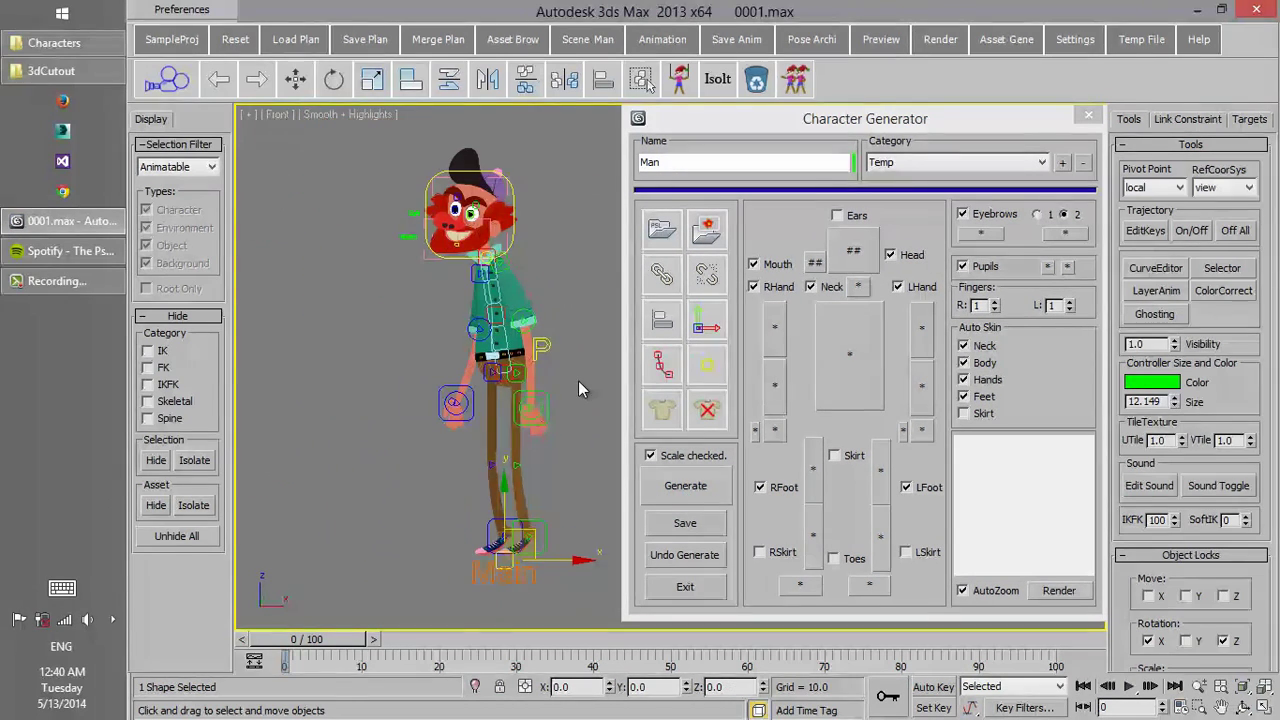
Step: Test the pelvis and spine controllers with small trial moves, cancelling each one
left_click(563, 341)
left_click_drag(563, 341, 555, 340)
right_click(555, 340)
mouse_move(488, 316)
left_mouse_down()
mouse_move(517, 308)
mouse_move(479, 305)
left_mouse_up()
right_click(479, 305)
Step: With Auto Key on, shift the pelvis controller sideways at frame 10 to separate the unattached head pieces
left_click_drag(335, 644, 411, 643)
key("n")
left_click(547, 345)
left_click_drag(560, 360, 414, 360)
Step: Set the selection filter to All and select the hat, hair and beard pieces left behind by the head
left_click_drag(556, 283, 466, 178)
left_click_drag(415, 142, 418, 136)
left_click(178, 166)
left_click(160, 187)
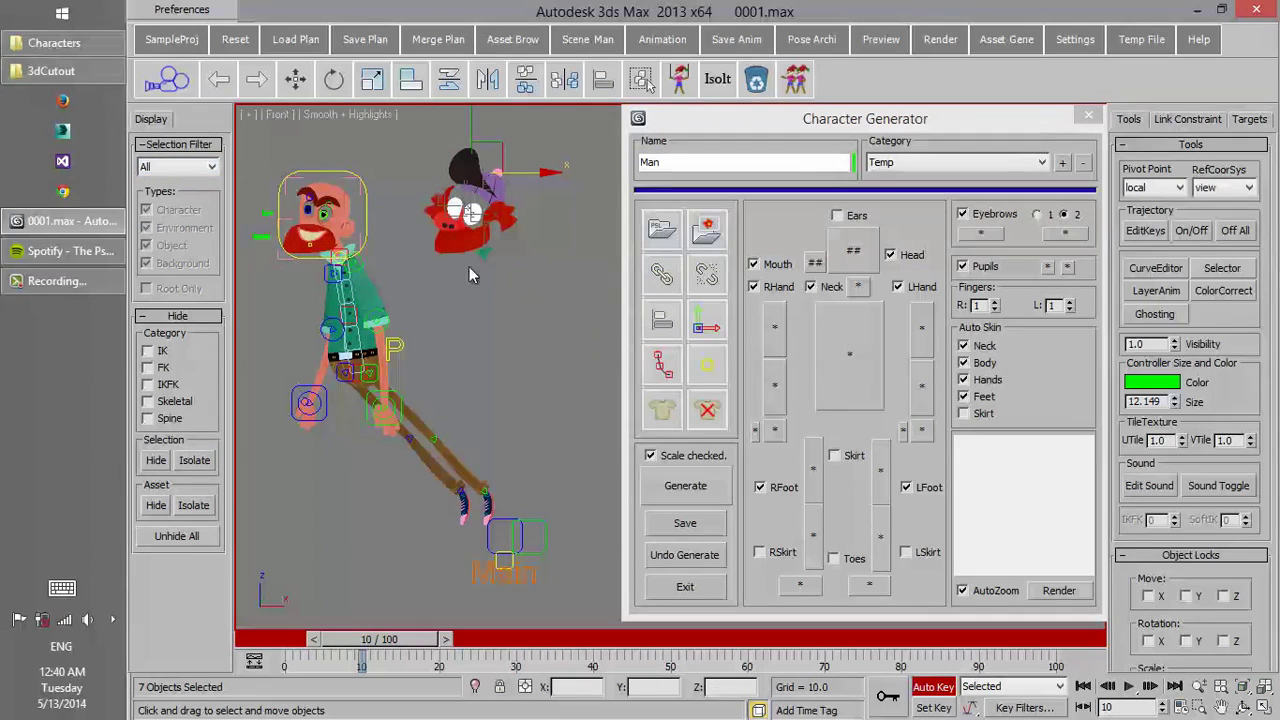
Step: Return to frame 0 and link the selected head pieces to the head controller
left_click(668, 284)
left_click_drag(419, 640, 306, 630)
scroll(445, 160, "up", 5)
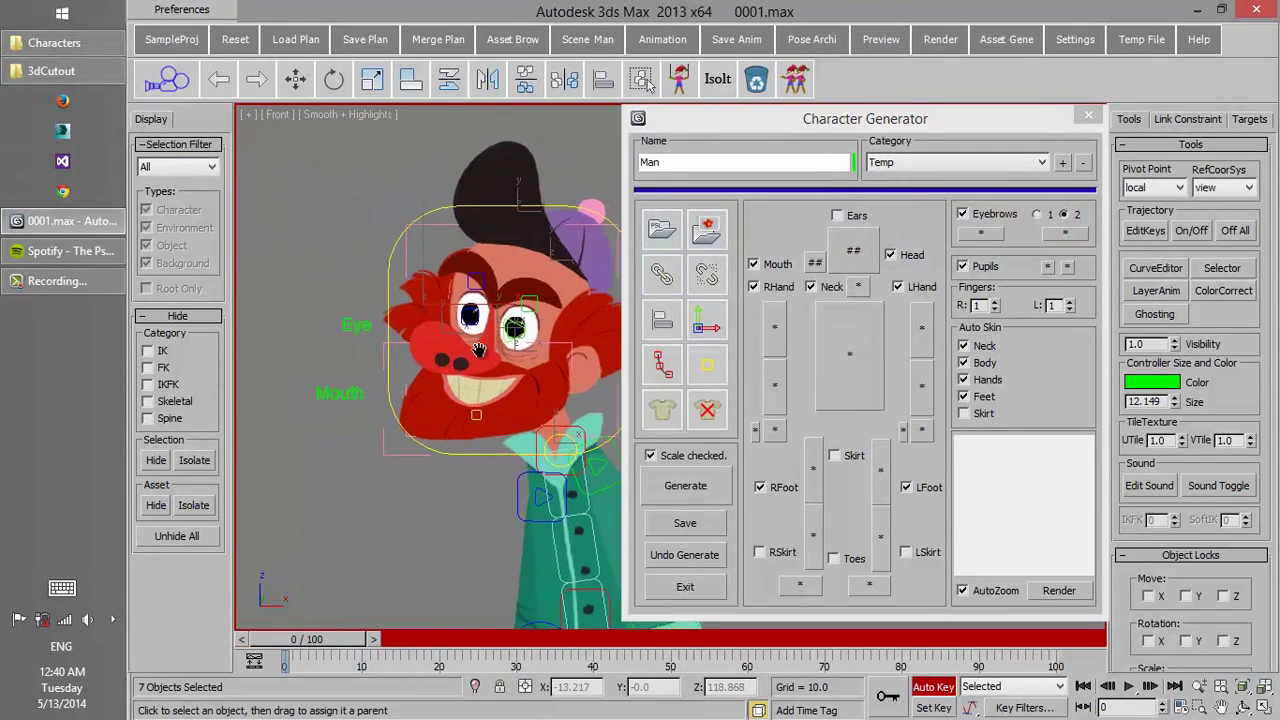
middle_click_drag(506, 350, 414, 300)
key("F3")
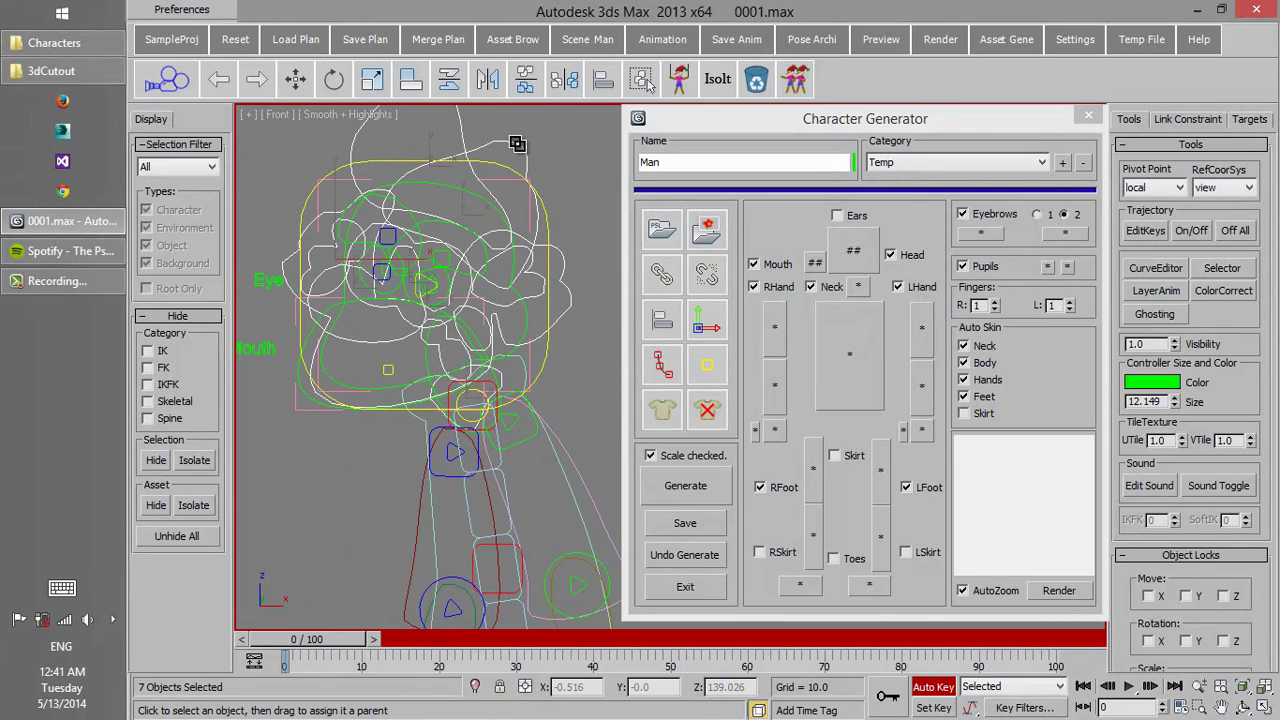
key("F3")
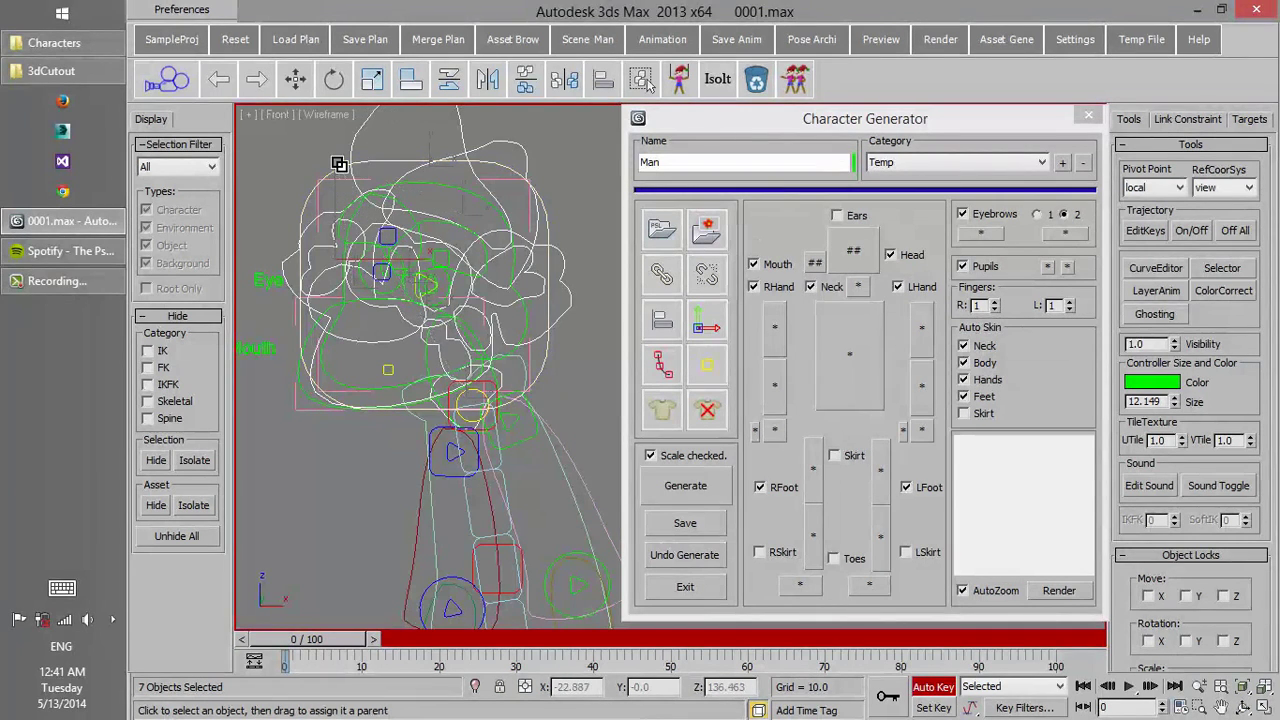
key("F3")
Step: Scrub the timeline to check that the linked head pieces follow the body
scroll(366, 190, "down", 4)
left_click_drag(323, 645, 280, 611)
right_click(409, 413)
left_click(421, 436)
middle_click_drag(460, 430, 376, 370)
Step: Turn off Auto Key and delete the test keys at frames 0 and 10
left_click(933, 687)
left_click(507, 392)
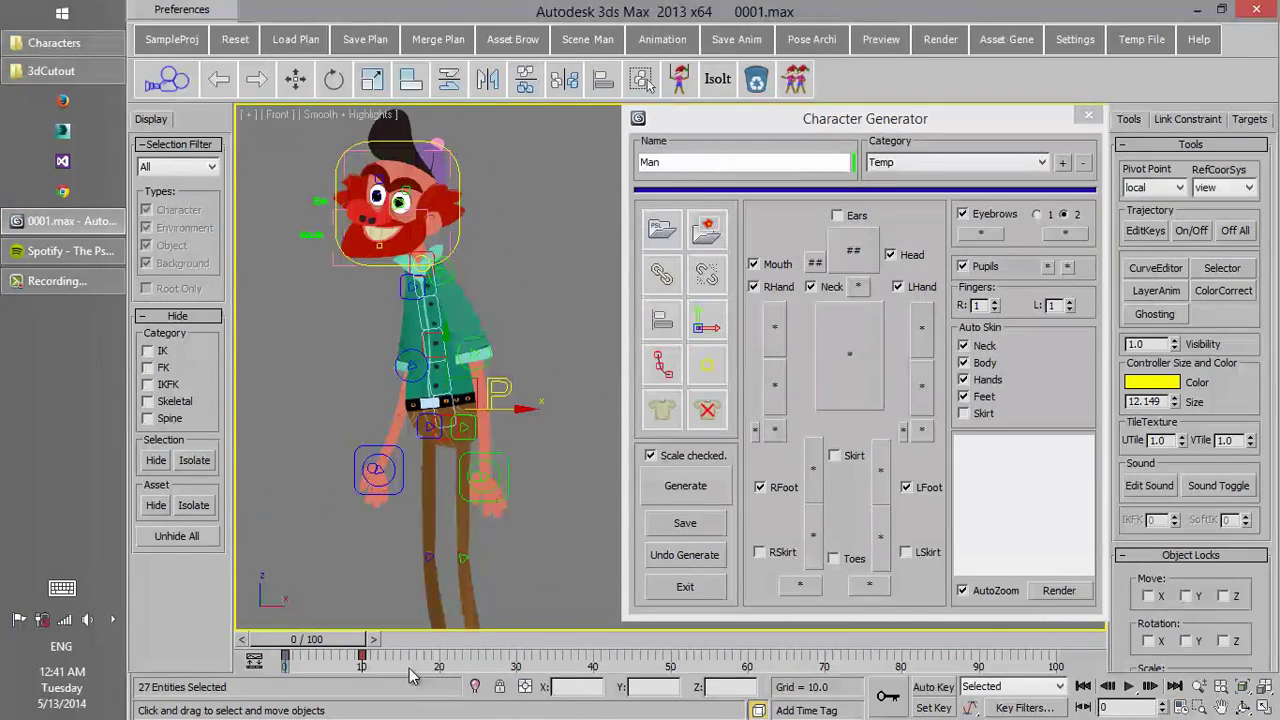
left_click_drag(409, 668, 343, 661)
Step: Render the character's thumbnail and save the Man character to the Asset Browser
scroll(380, 510, "down", 4)
scroll(360, 488, "up", 2)
middle_click_drag(360, 488, 380, 494)
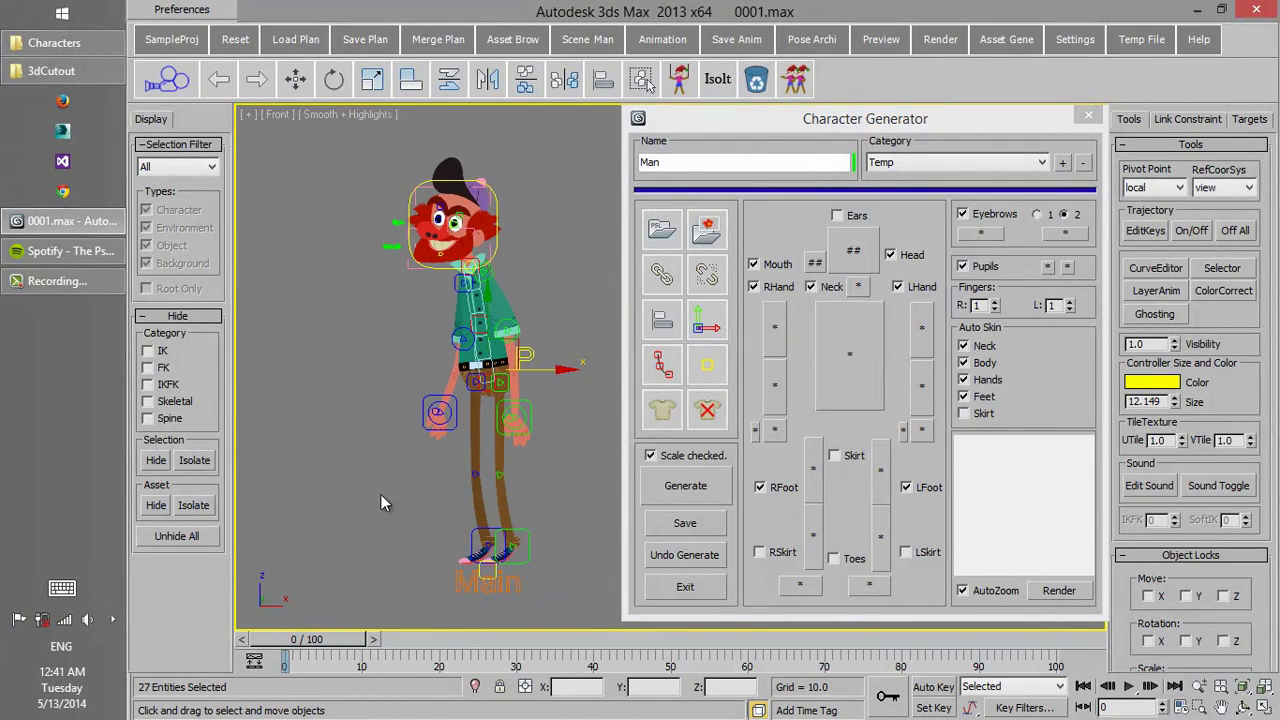
left_click(1059, 591)
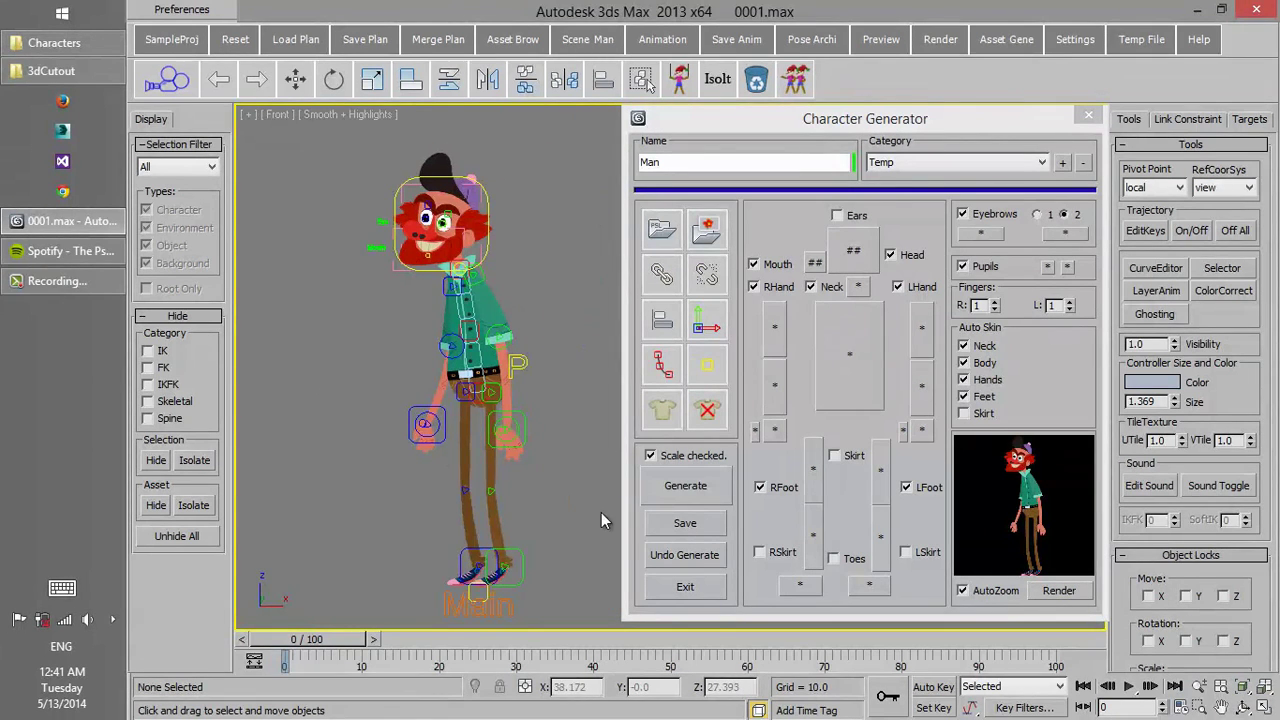
left_click(684, 526)
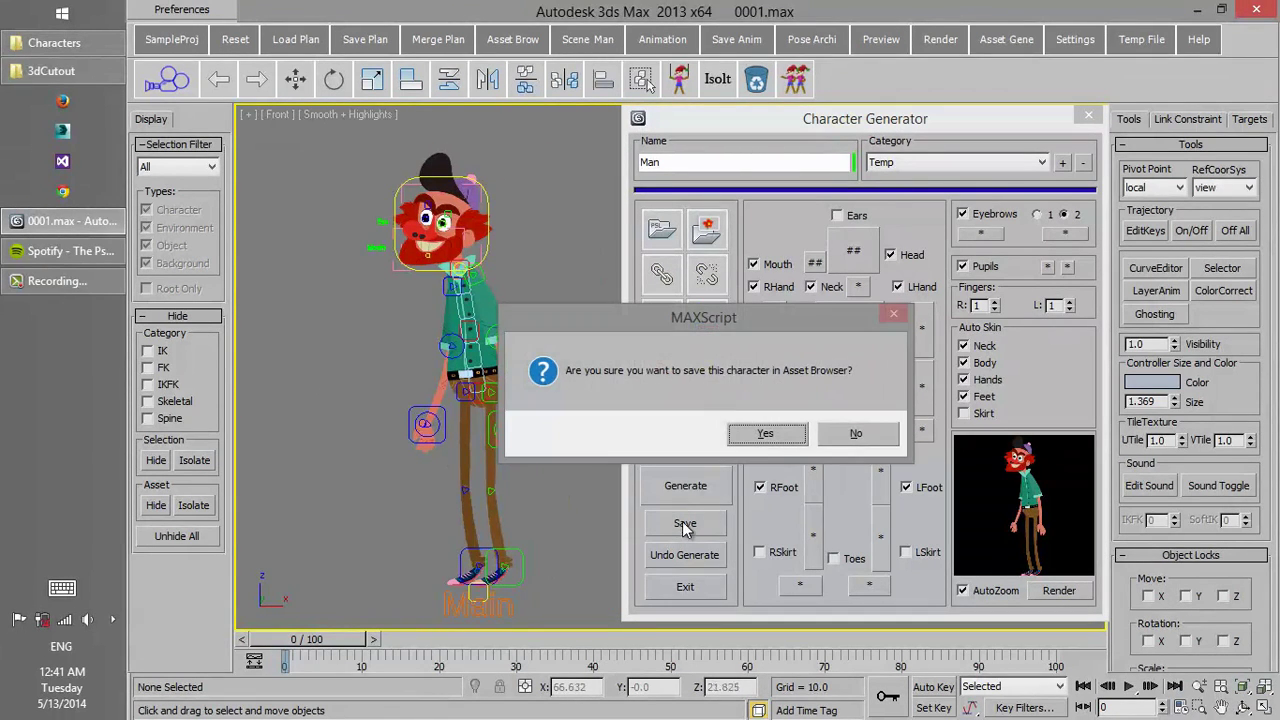
left_click(766, 434)
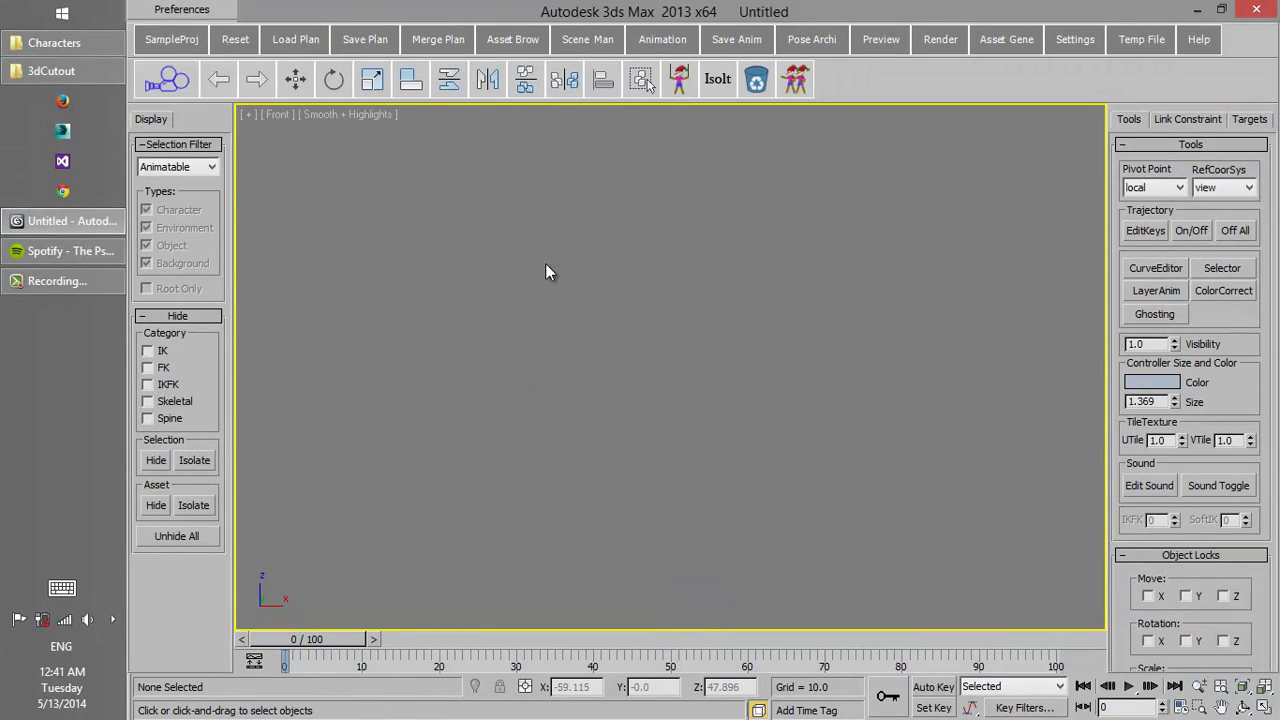
Step: Place two copies of the Man character from the Asset Browser's Temp category side by side in the scene
left_click(516, 43)
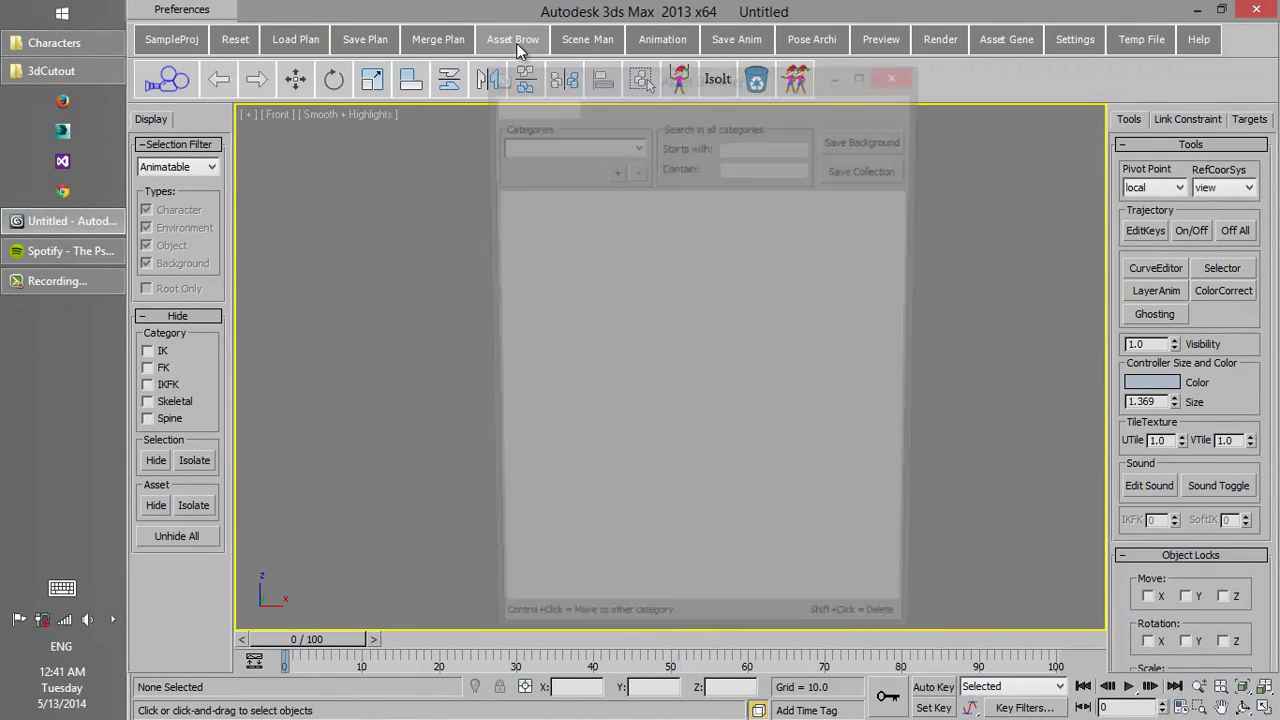
left_click_drag(565, 79, 863, 111)
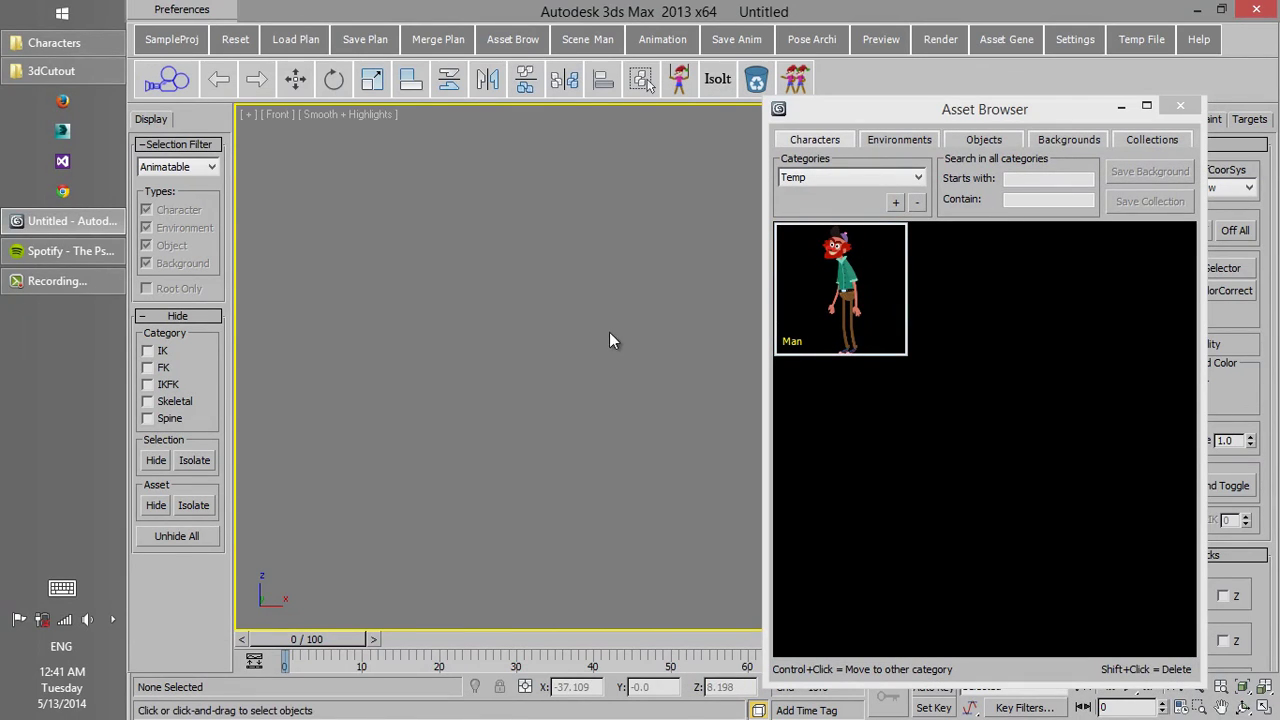
middle_click_drag(524, 283, 596, 417)
left_click(829, 326)
left_click(511, 471)
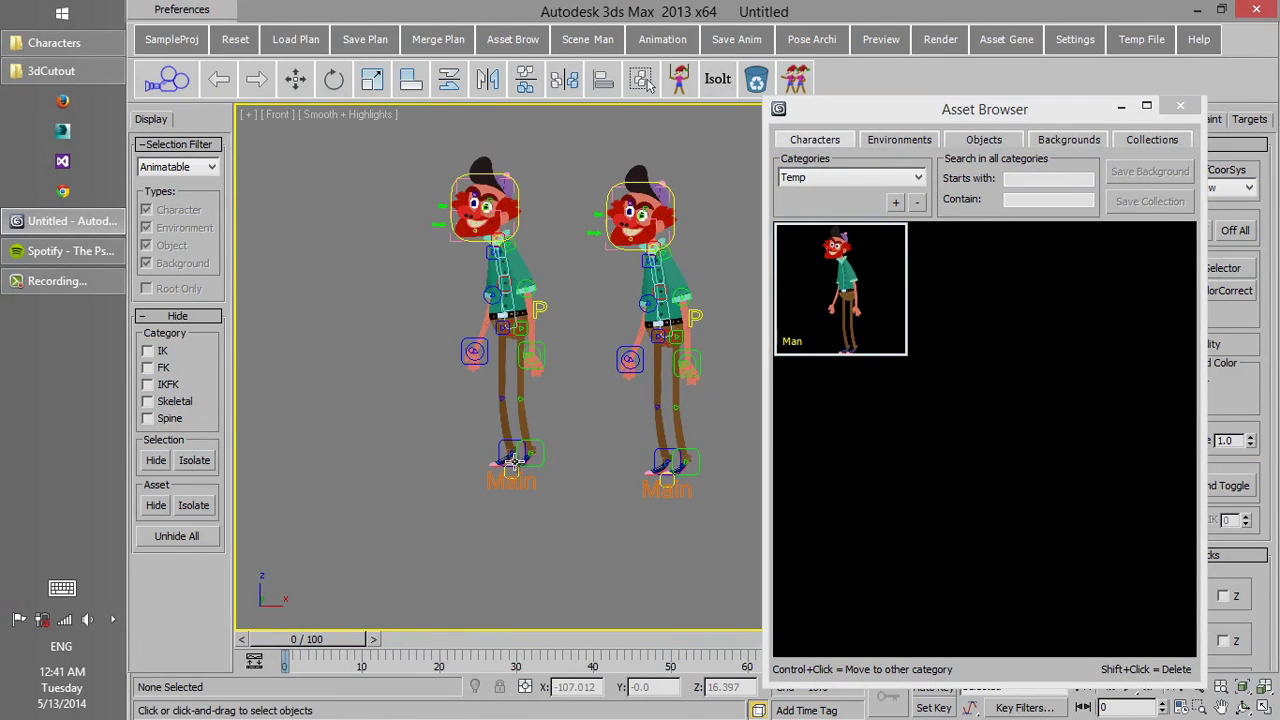
right_click(532, 321)
left_click(551, 339)
Step: Move the Asset Browser aside and close it to work on the characters' faces
scroll(523, 265, "up", 5)
middle_click_drag(523, 265, 585, 435)
left_click_drag(1055, 108, 915, 101)
left_click(1060, 100)
Step: Select the first character's Mouth controller and change its mouth shape, finishing on the bared-teeth target
left_click(368, 308)
left_click(1256, 123)
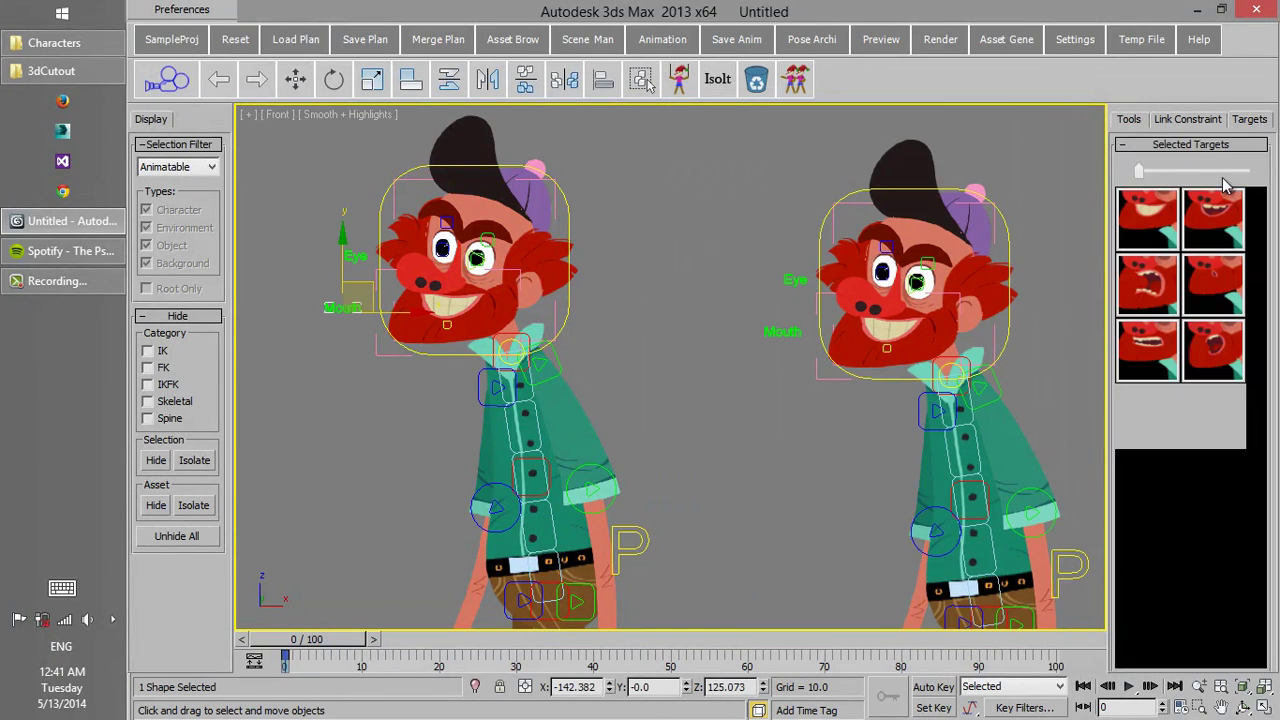
left_click_drag(1143, 173, 1177, 172)
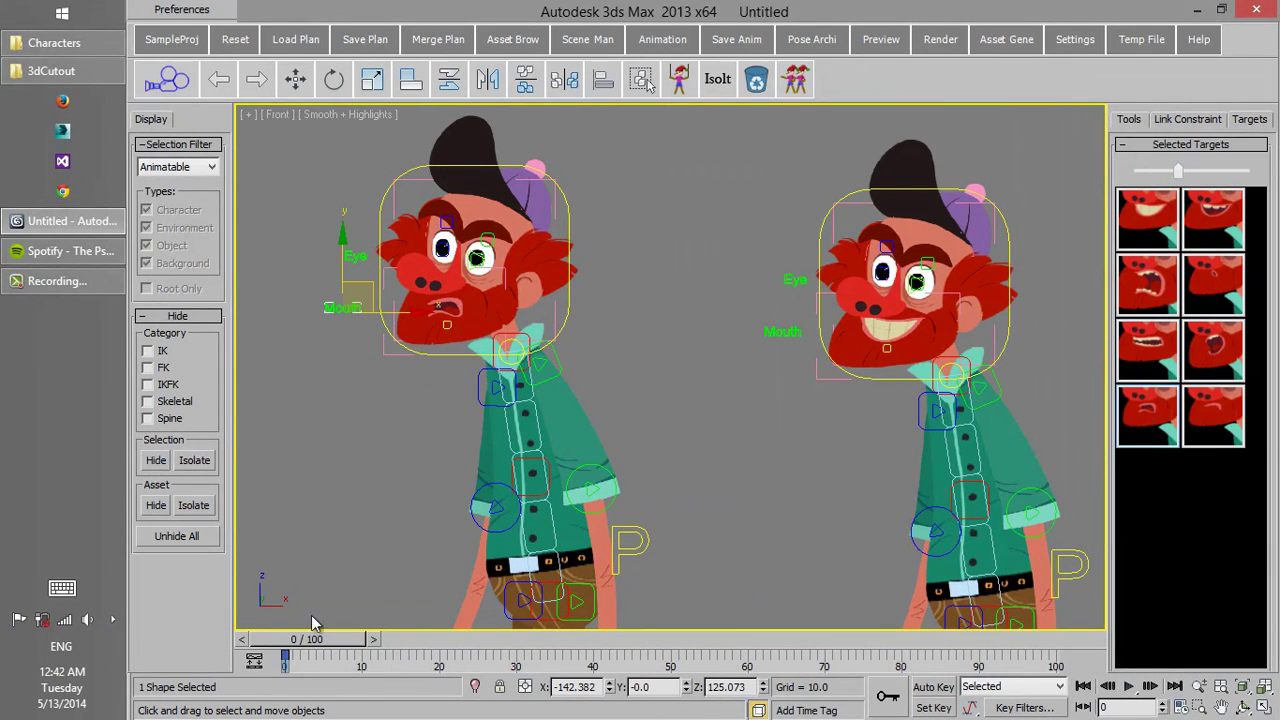
left_click(1148, 350)
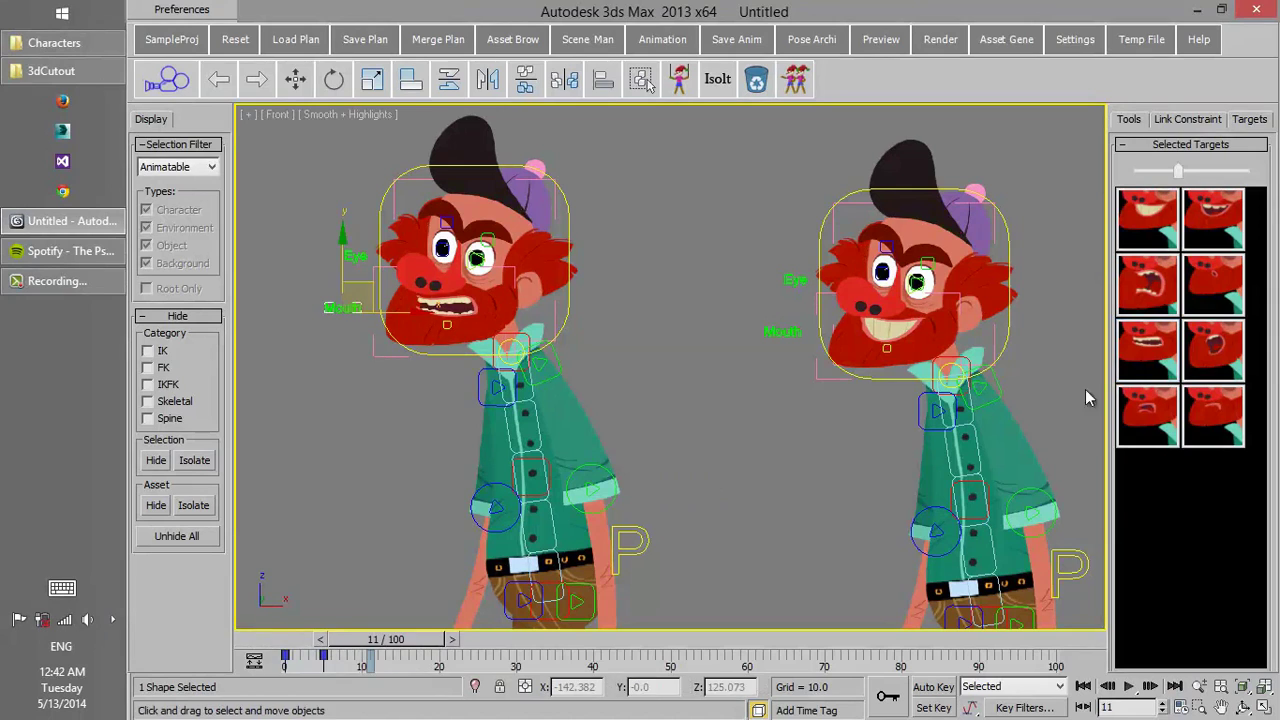